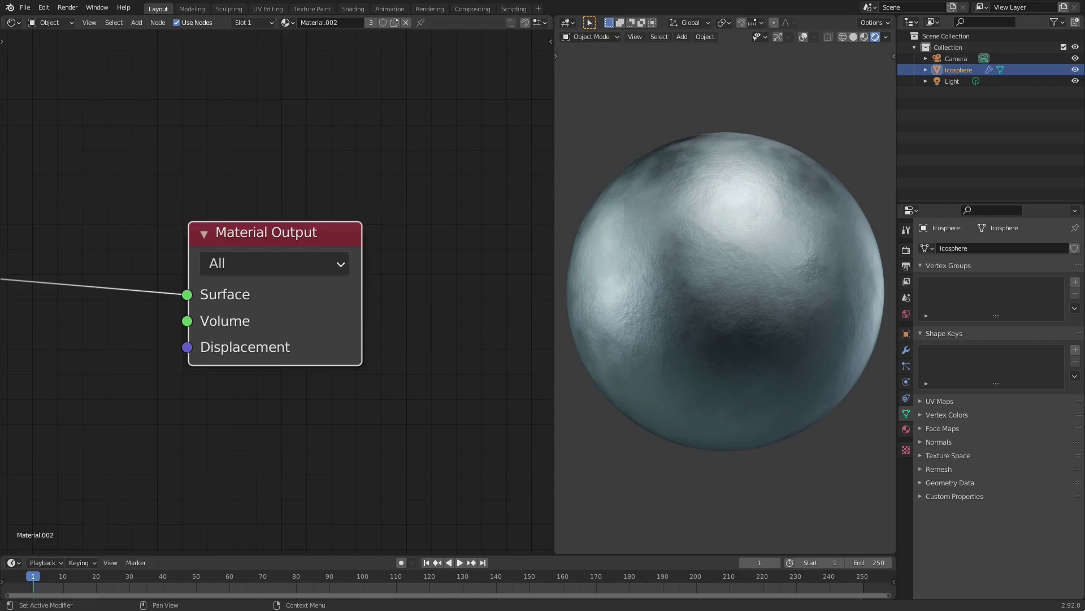
Inspect the metallic sphere's surface up close in the rendered viewport and show the render engine settings.
mouse_move(749, 328)
middle_down()
mouse_move(827, 371)
mouse_move(880, 385)
mouse_move(594, 387)
mouse_move(703, 368)
mouse_move(693, 361)
mouse_move(776, 365)
middle_up()
scroll(697, 358, up, 3)
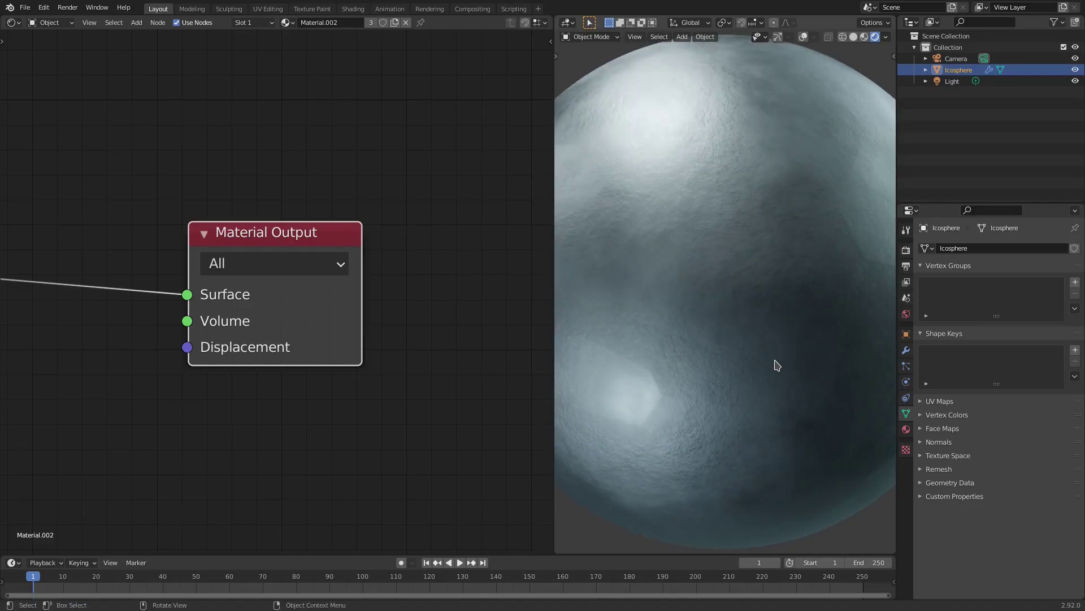
click(906, 250)
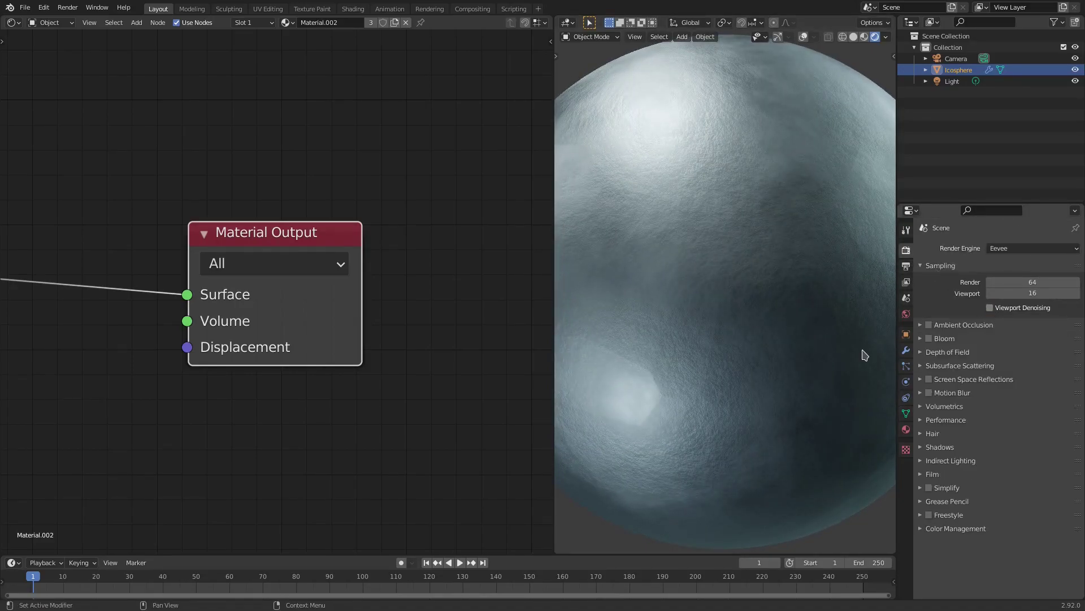
middle_drag(791, 362, 797, 364)
scroll(797, 364, down, 4)
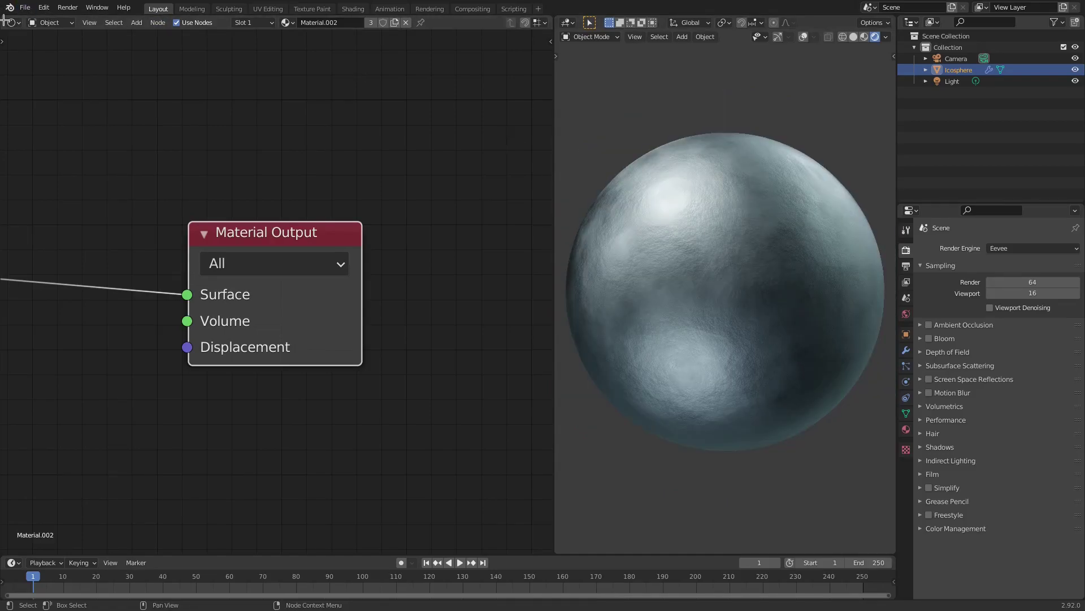
scroll(656, 215, down, 1)
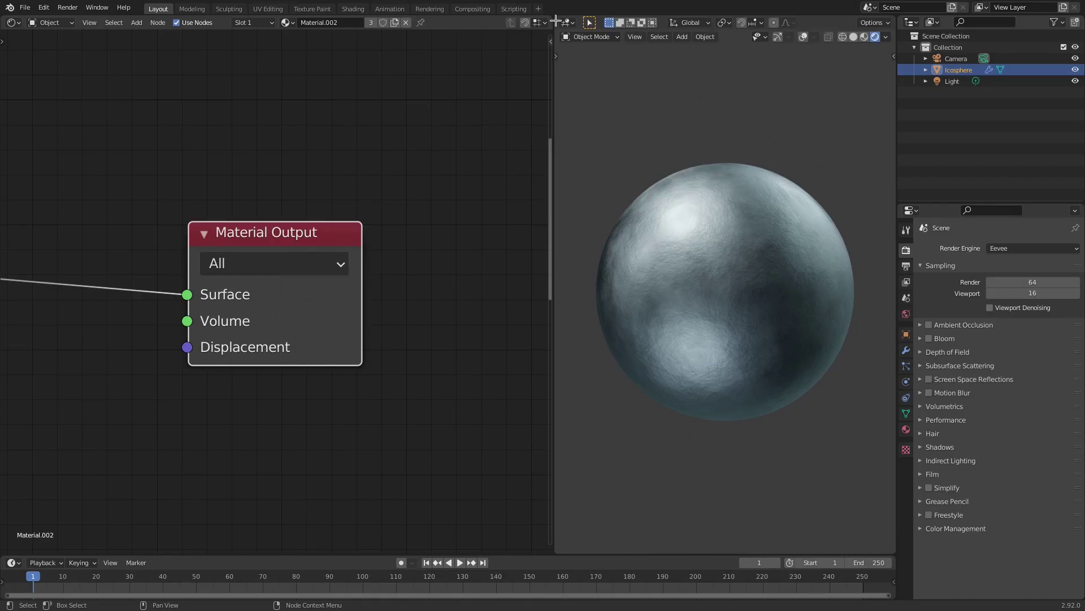
Set the node area's editor type to Shader Editor.
click(14, 23)
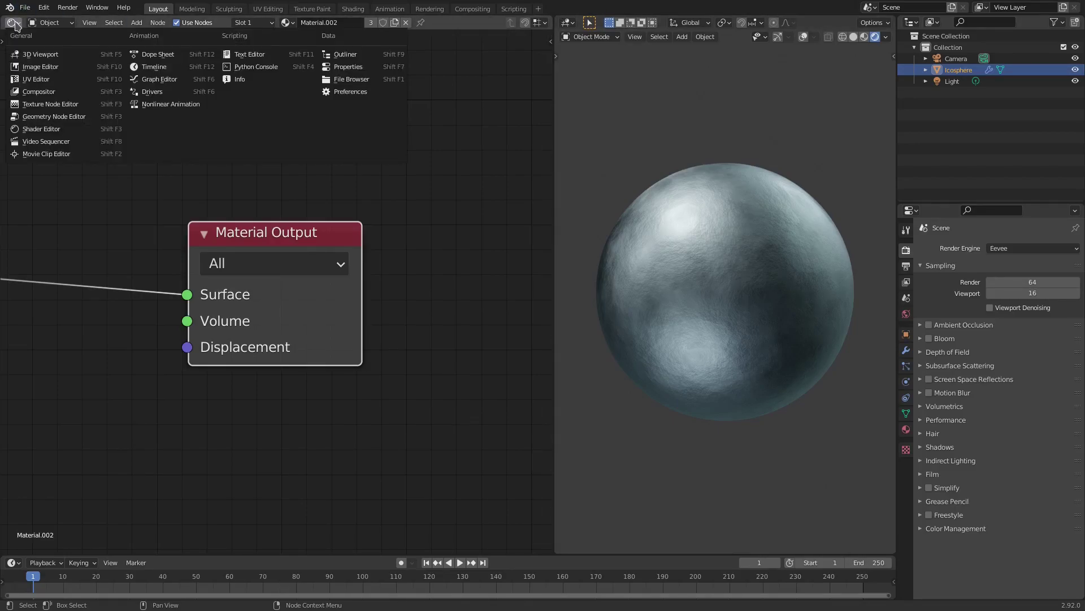
click(70, 129)
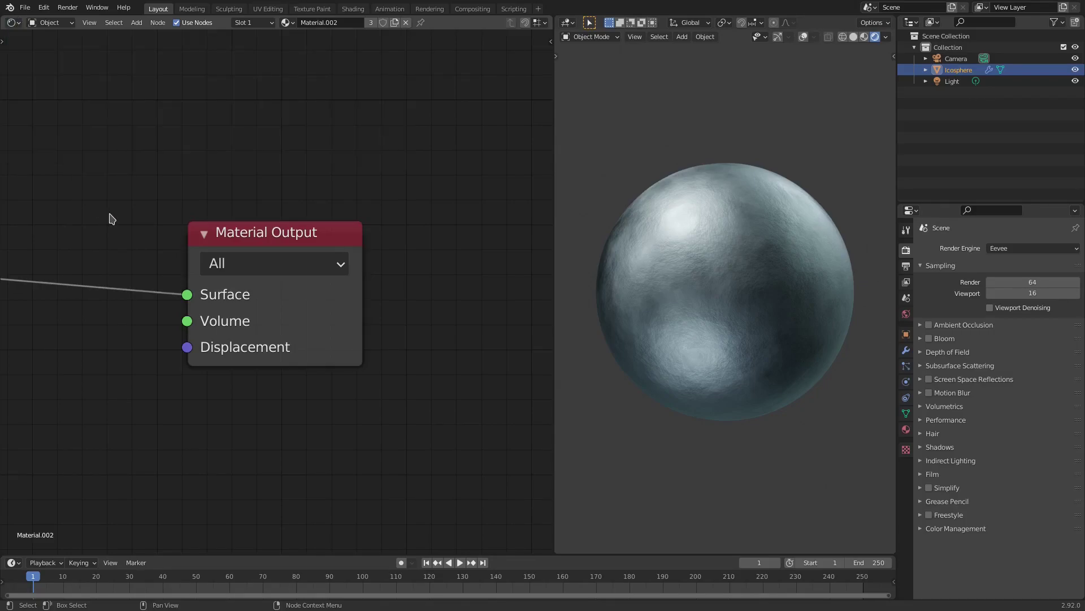
Examine the material's node tree, including both Principled BSDF groups, the Mix Shader and the Material Output.
scroll(189, 269, down, 4)
middle_drag(181, 298, 530, 278)
scroll(530, 278, down, 4)
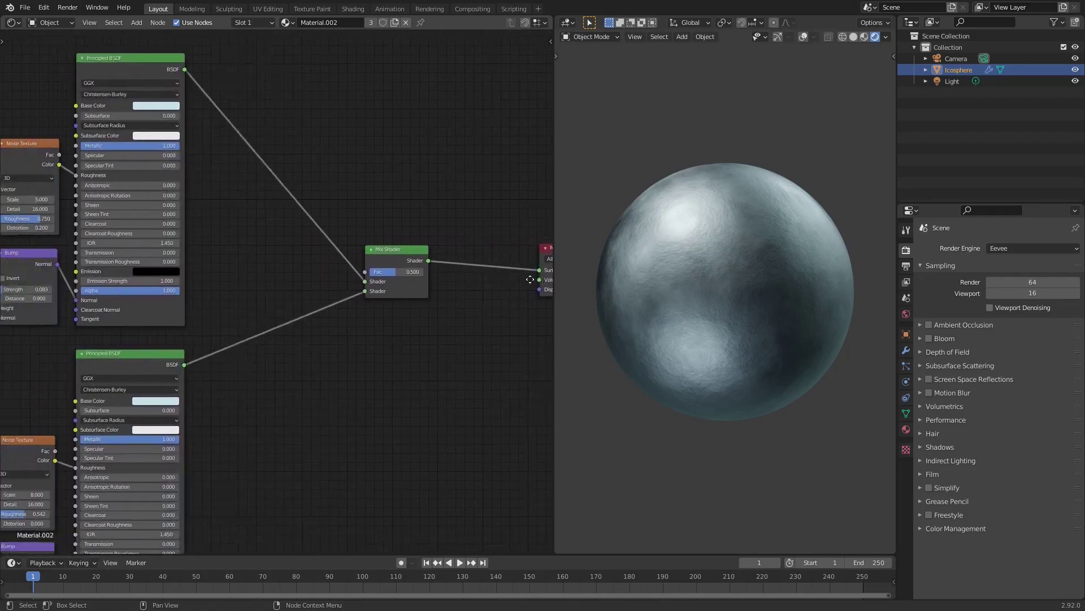
scroll(278, 305, down, 3)
middle_drag(286, 306, 96, 217)
scroll(381, 284, up, 3)
scroll(113, 215, up, 1)
middle_drag(223, 251, 351, 348)
middle_drag(237, 164, 379, 192)
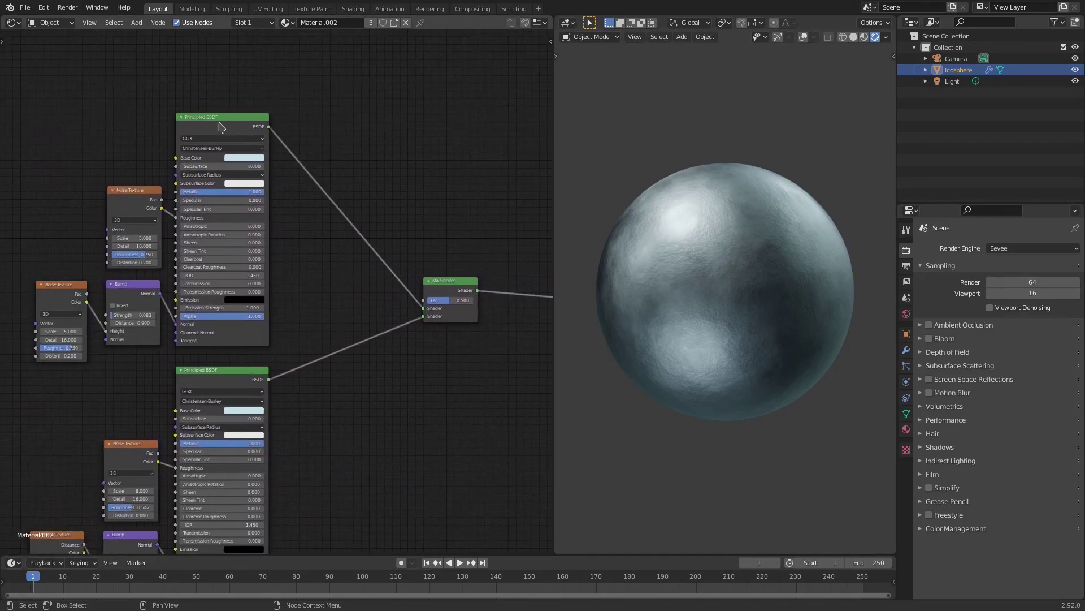
click(219, 123)
scroll(224, 128, up, 3)
scroll(216, 122, up, 1)
middle_drag(232, 124, 282, 160)
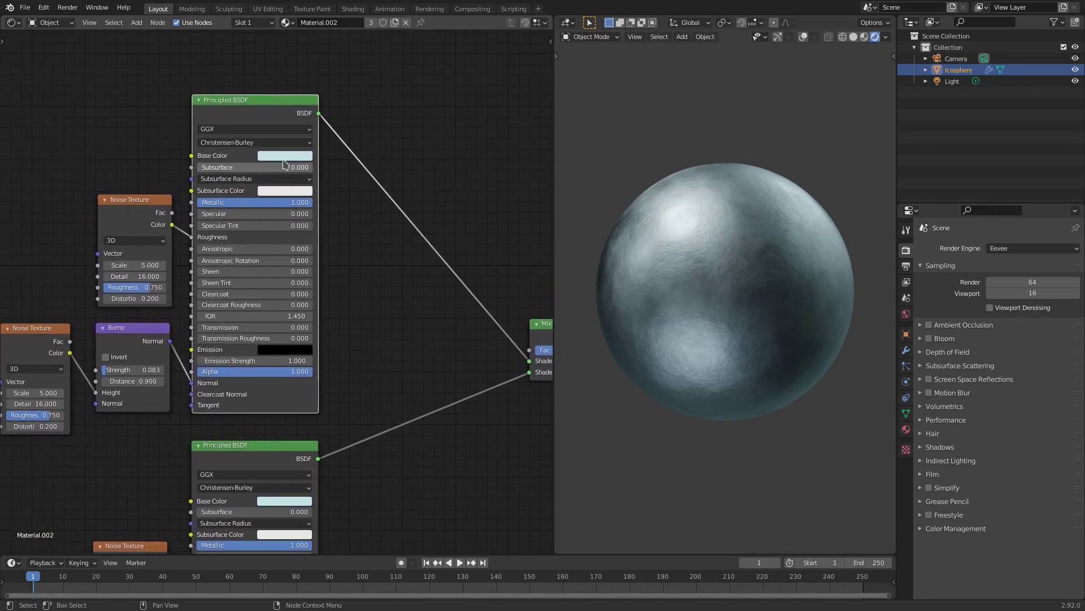
middle_drag(339, 218, 99, 190)
middle_drag(493, 310, 420, 297)
click(455, 287)
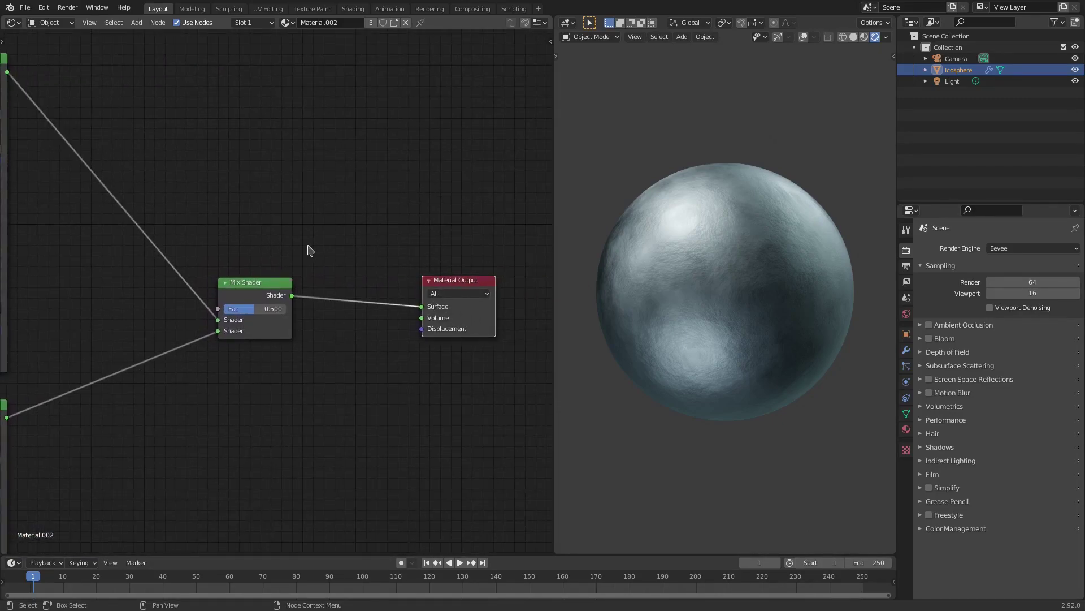
middle_drag(228, 223, 390, 217)
scroll(452, 262, down, 4)
middle_drag(451, 262, 534, 167)
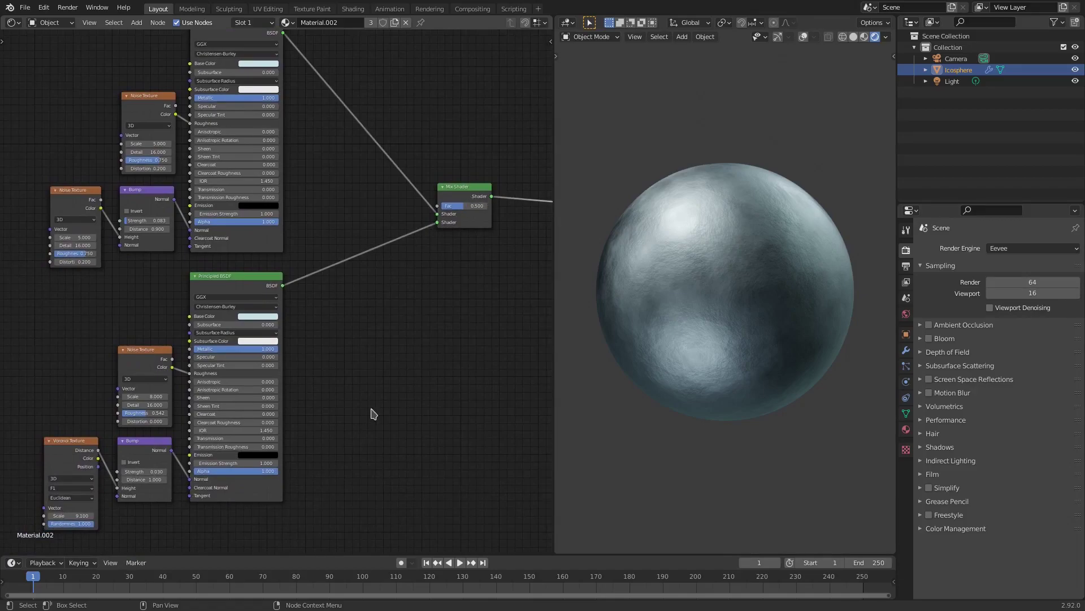
middle_drag(473, 206, 362, 268)
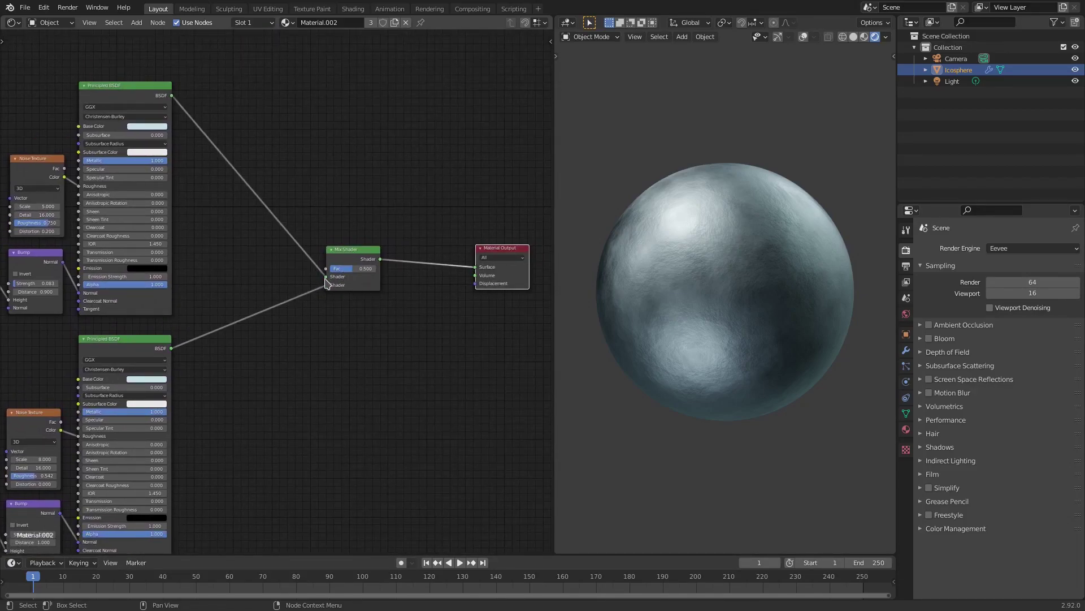
Reroute the upper Principled BSDF from the Mix Shader directly to the Material Output's Surface and move the Mix Shader aside.
drag(326, 276, 475, 267)
drag(355, 258, 283, 387)
middle_drag(235, 263, 319, 314)
middle_drag(369, 436, 462, 207)
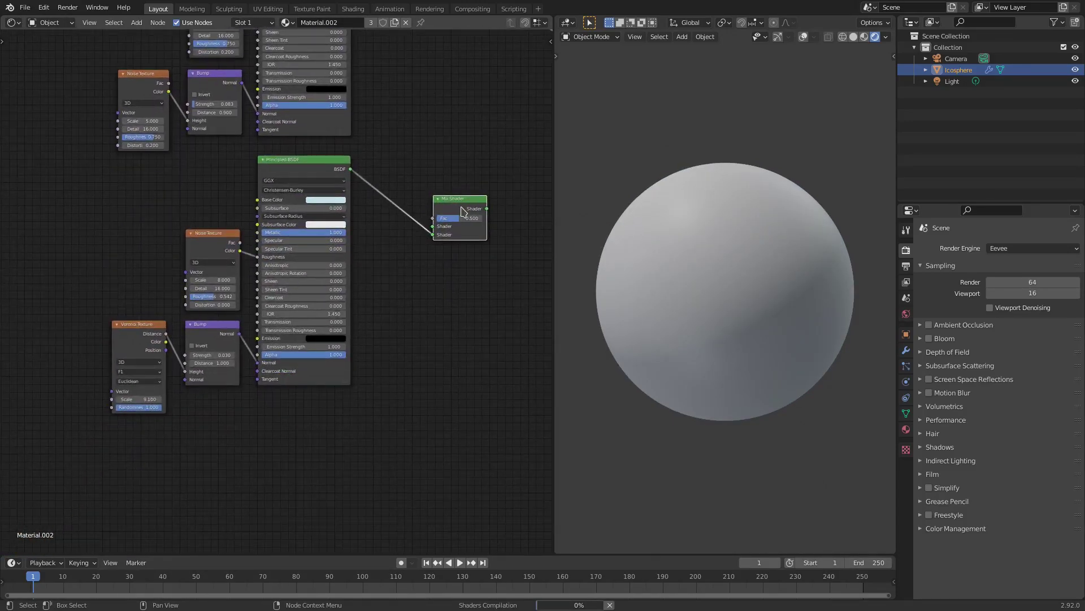
Move the lower Principled BSDF, its texture and Bump nodes, and the Mix Shader away from the upper node group.
drag(514, 143, 65, 447)
click(374, 248)
drag(473, 166, 103, 418)
key(g)
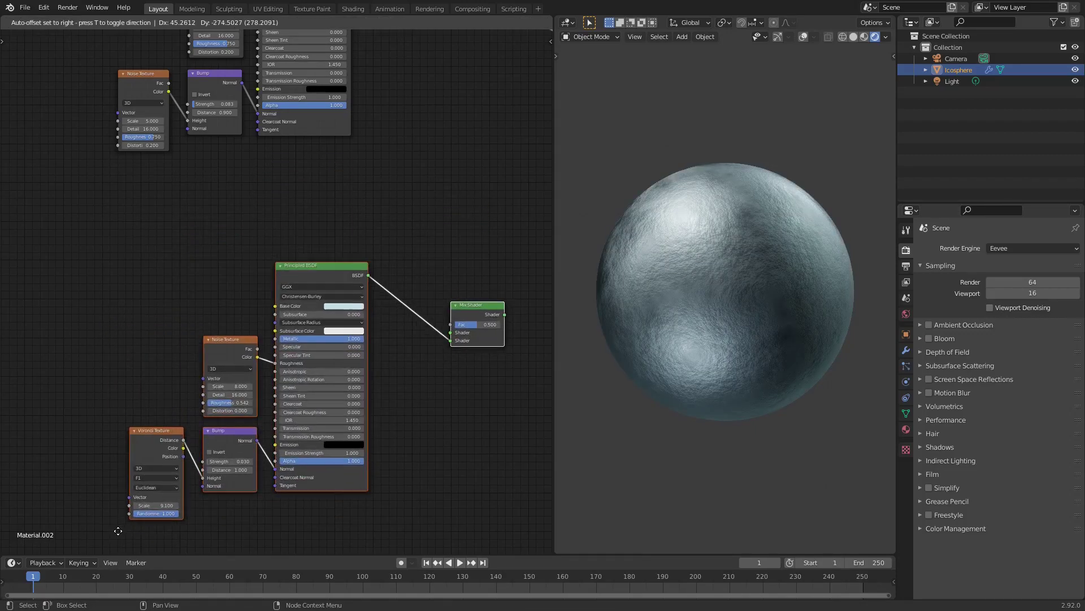
click(110, 540)
middle_drag(323, 255, 288, 374)
key(g)
click(344, 405)
Disconnect the Bump node from the upper Principled BSDF's Normal input.
scroll(406, 301, up, 1)
middle_drag(405, 302, 380, 420)
scroll(380, 421, up, 1)
scroll(717, 317, up, 2)
middle_drag(716, 316, 693, 344)
middle_drag(335, 359, 398, 359)
scroll(417, 320, up, 2)
middle_drag(417, 320, 473, 320)
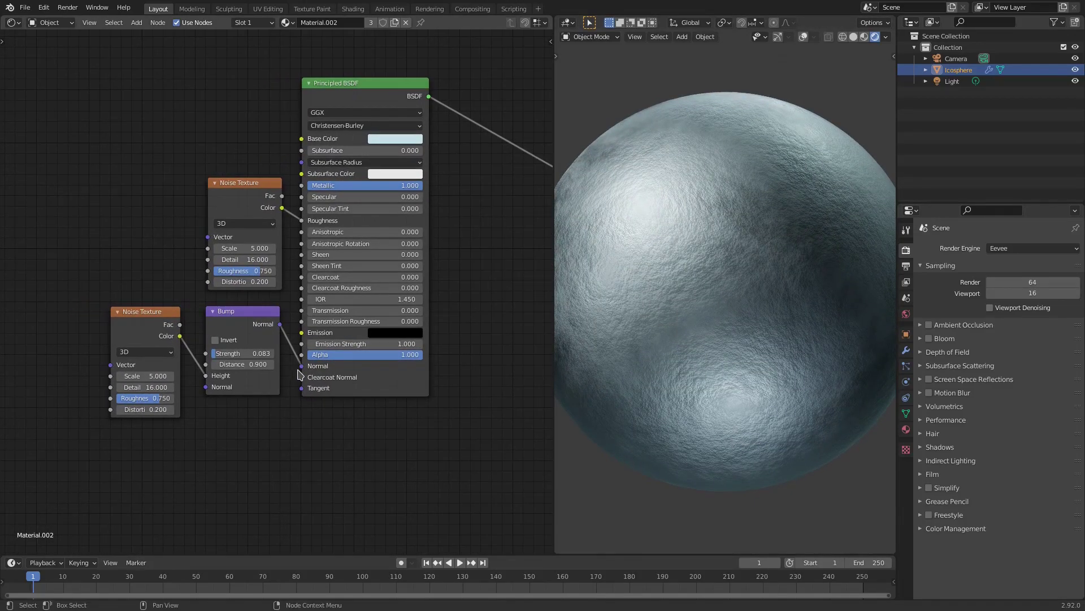
drag(301, 366, 296, 334)
middle_drag(262, 196, 210, 238)
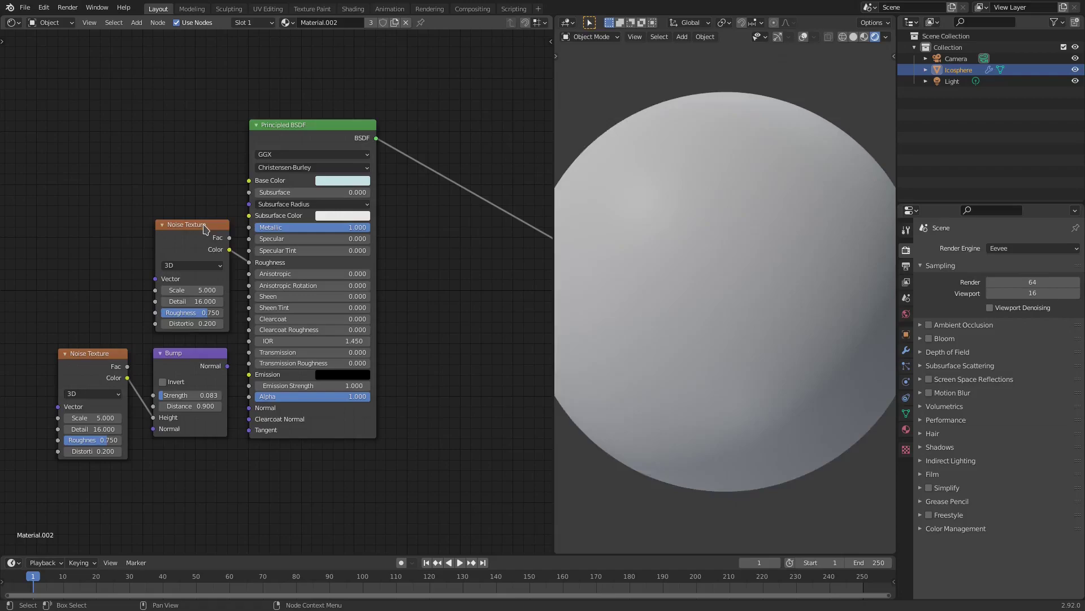
key(shift+a)
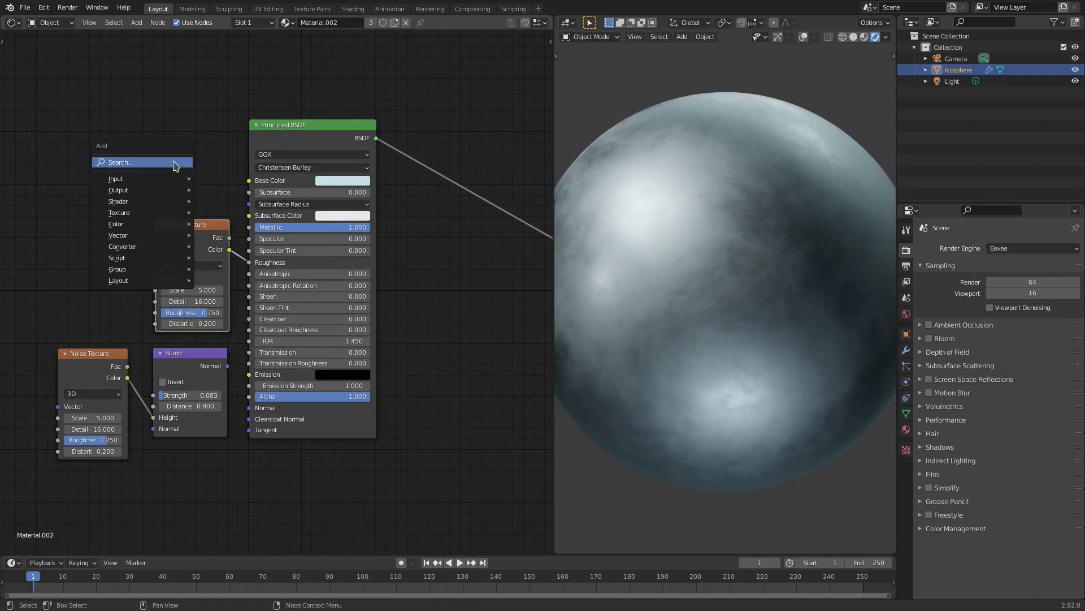
click(176, 165)
text(noise)
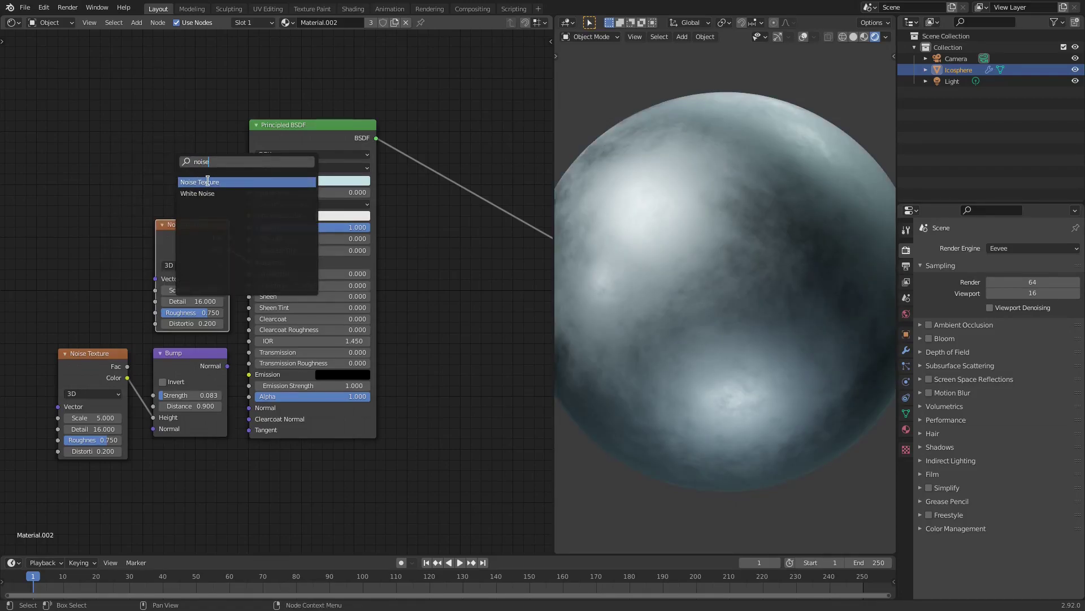
click(207, 181)
key(Escape)
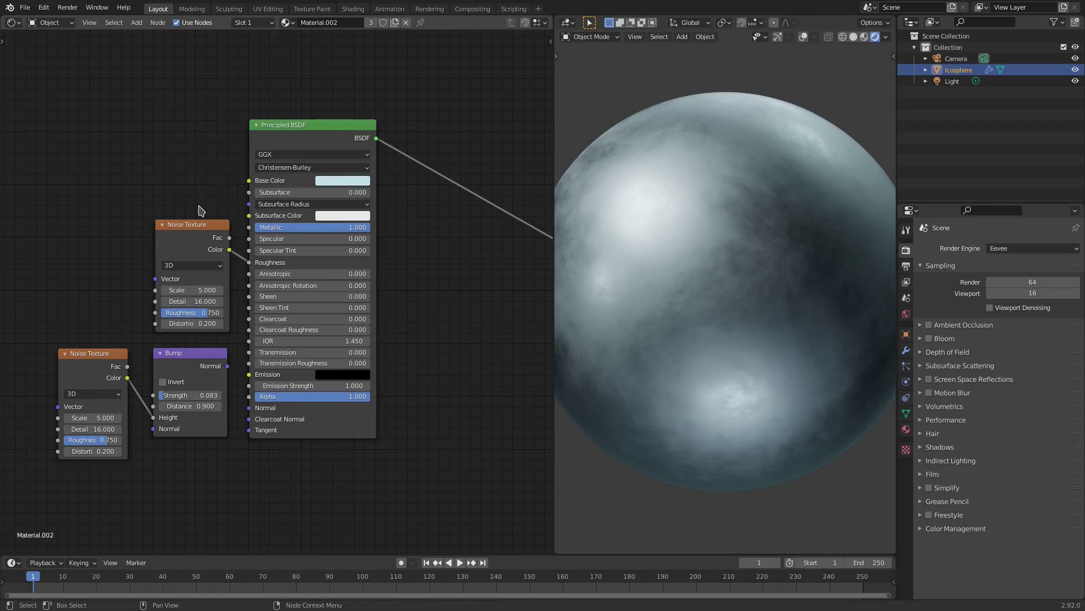
Try a different Scale on the Noise Texture feeding the roughness and reset it to 5.
scroll(192, 243, up, 2)
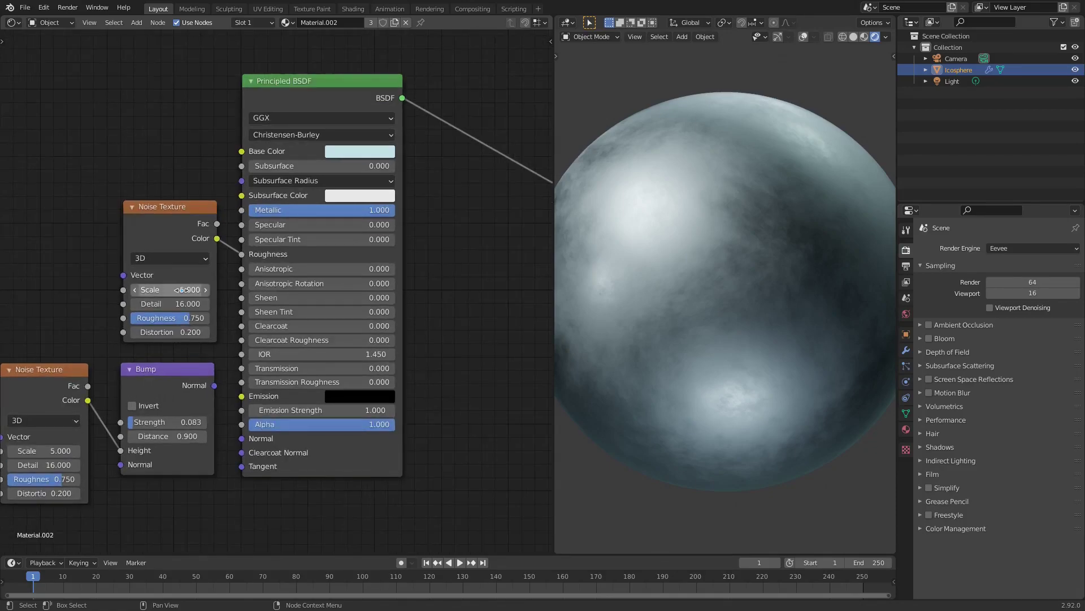
click(194, 322)
click(195, 321)
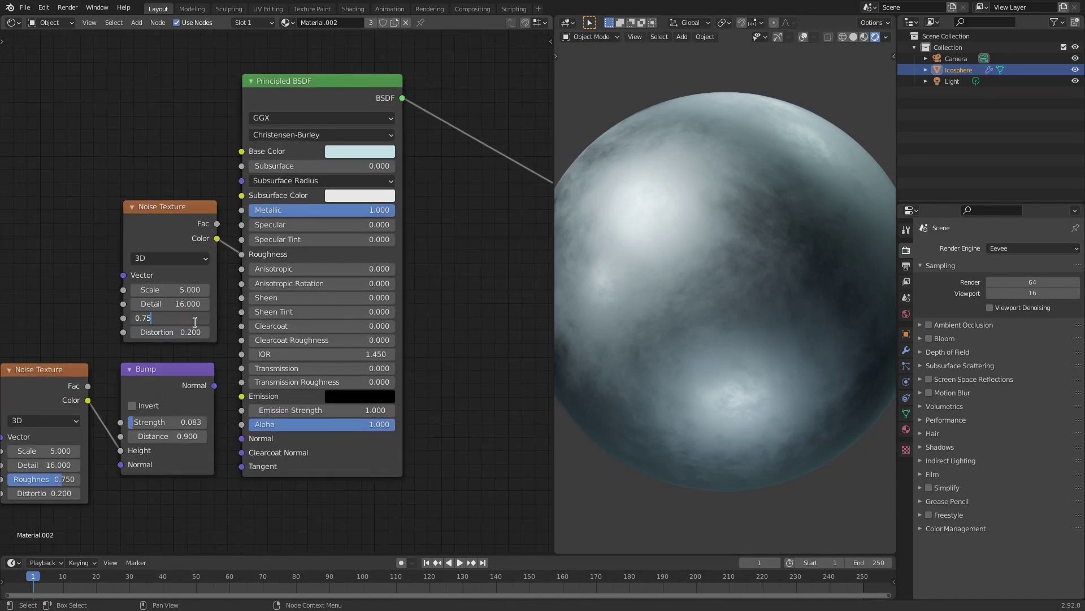
key(Return)
drag(184, 290, 206, 289)
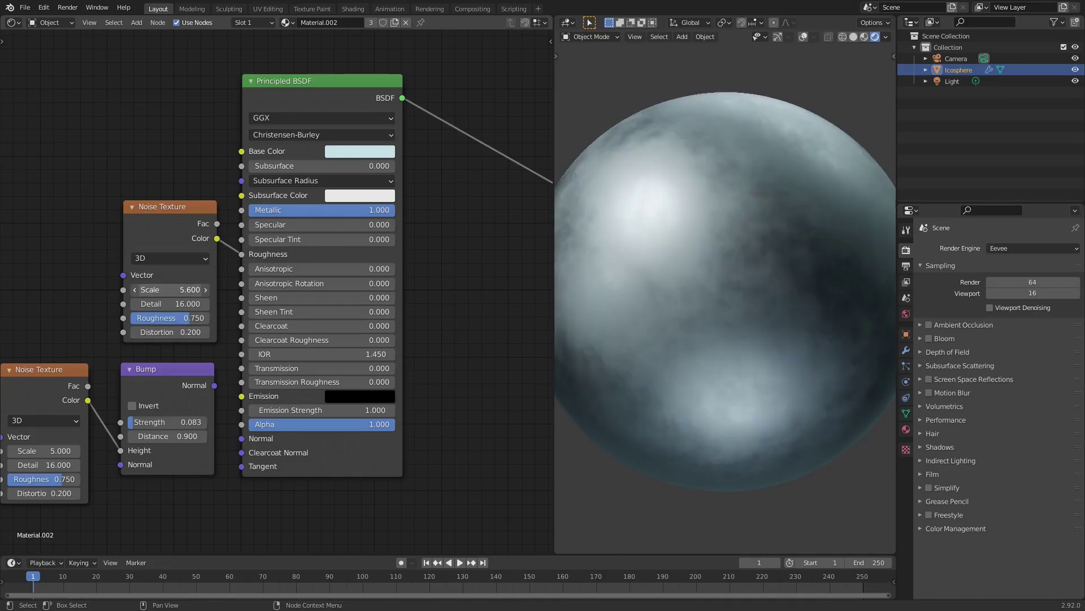
click(174, 288)
text(5)
key(Return)
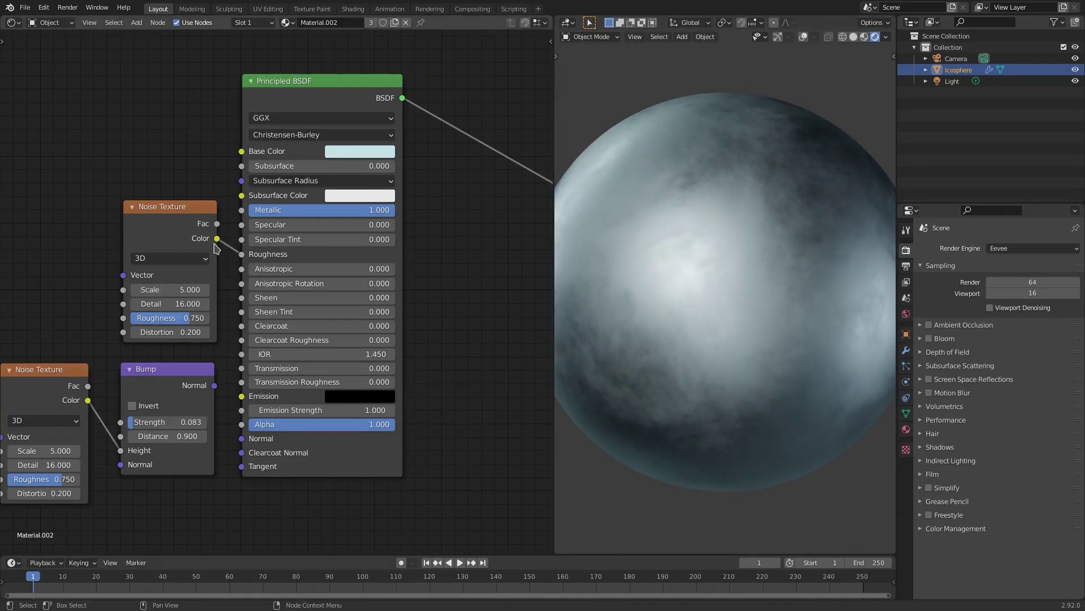
Disconnect the Noise Texture from the Principled BSDF's Roughness input and set Roughness to 0.15.
drag(242, 254, 233, 255)
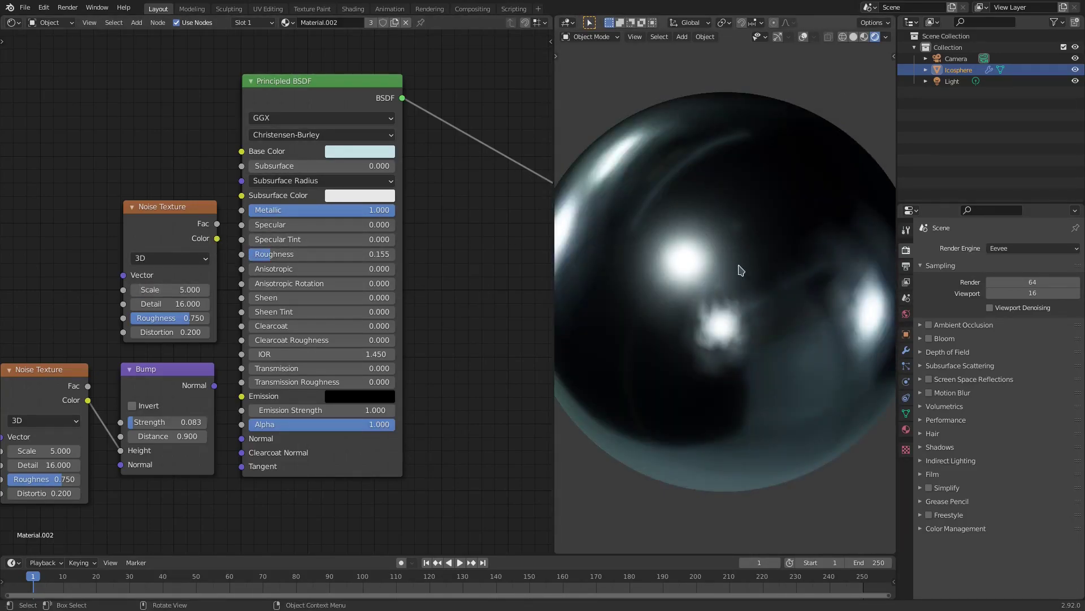
middle_drag(739, 270, 644, 227)
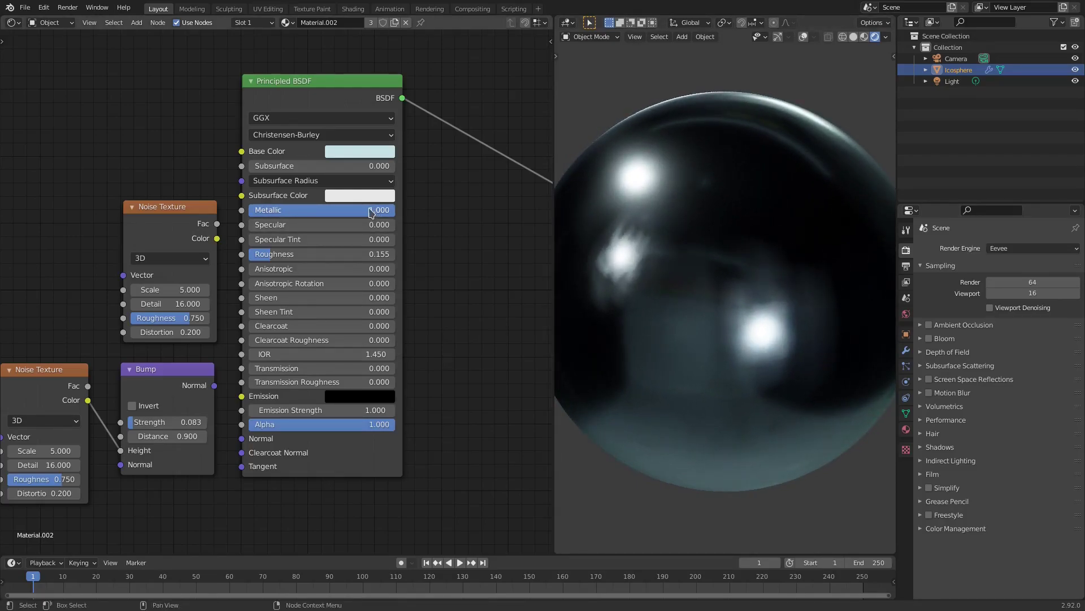
click(334, 256)
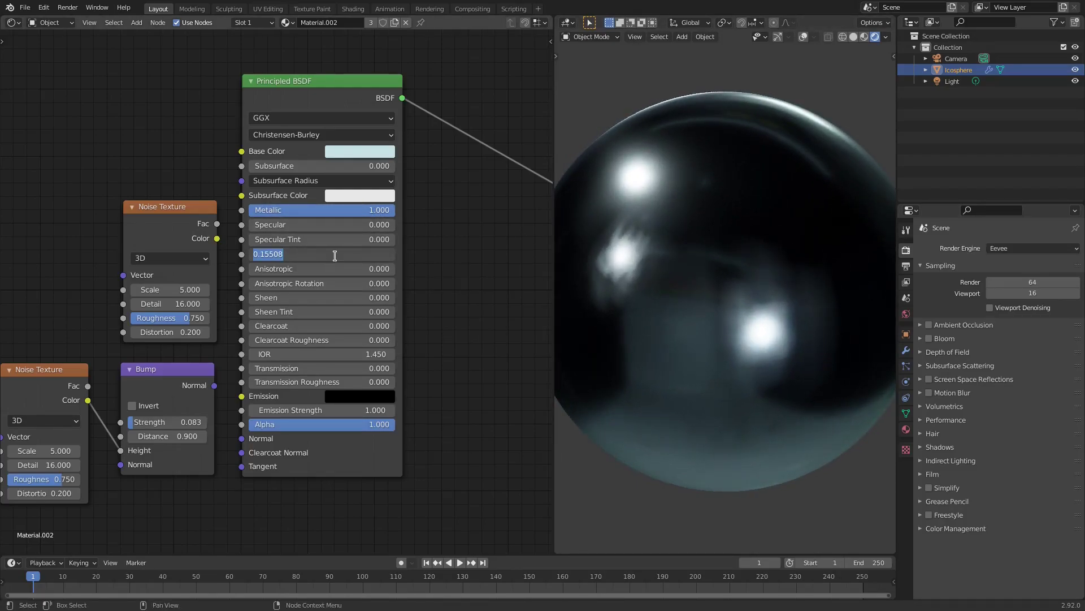
click(335, 256)
key(BackSpace)
text(0)
key(Return)
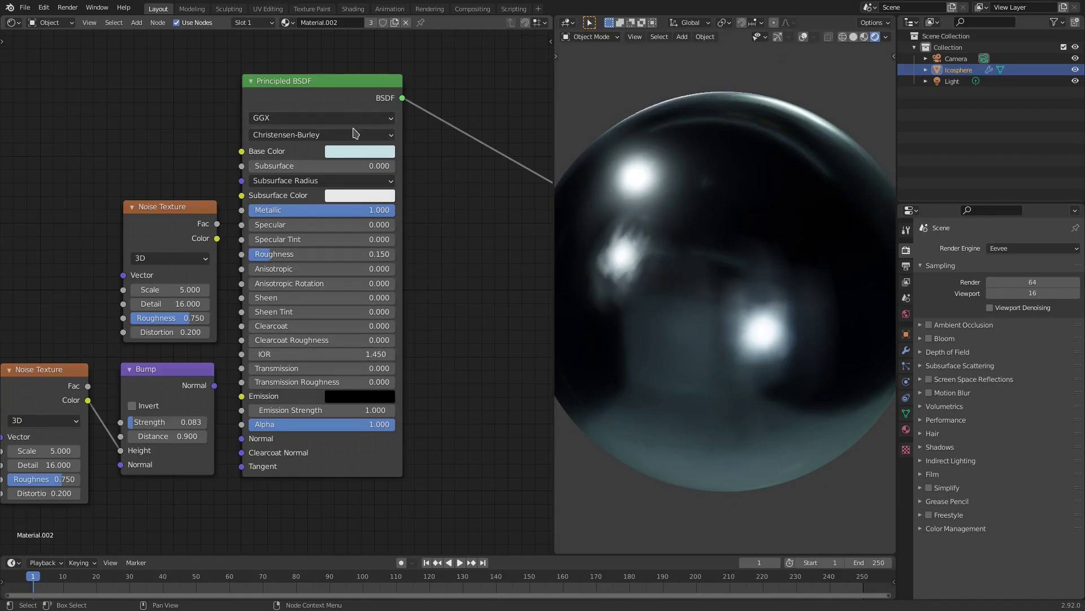
Reconnect the upper Noise Texture's Color output to the Principled BSDF's Roughness input.
click(364, 153)
drag(219, 242, 242, 255)
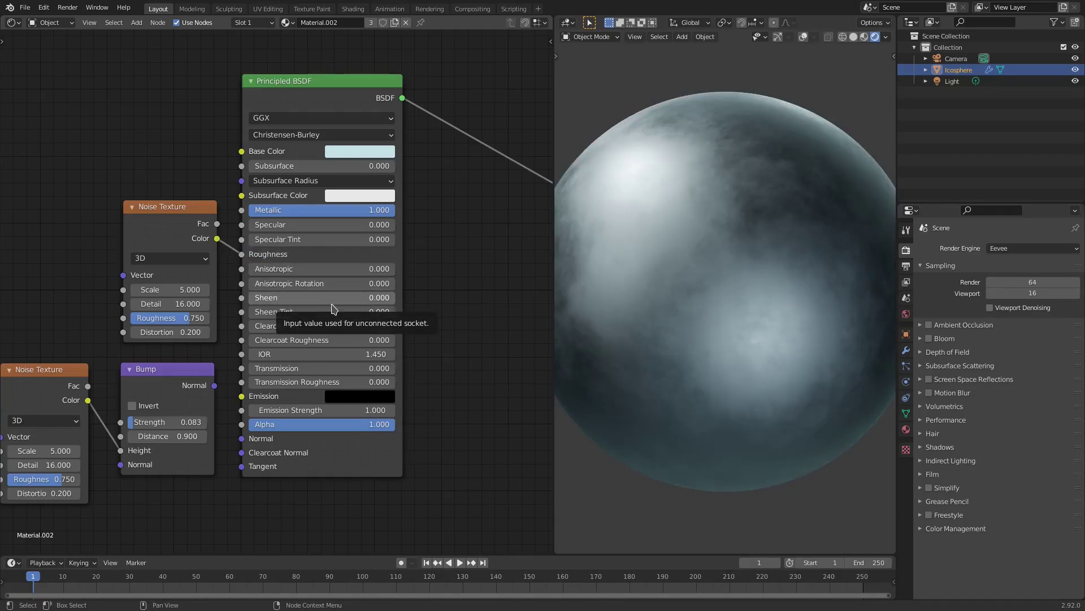
mouse_move(599, 249)
middle_down()
mouse_move(696, 258)
mouse_move(675, 253)
middle_up()
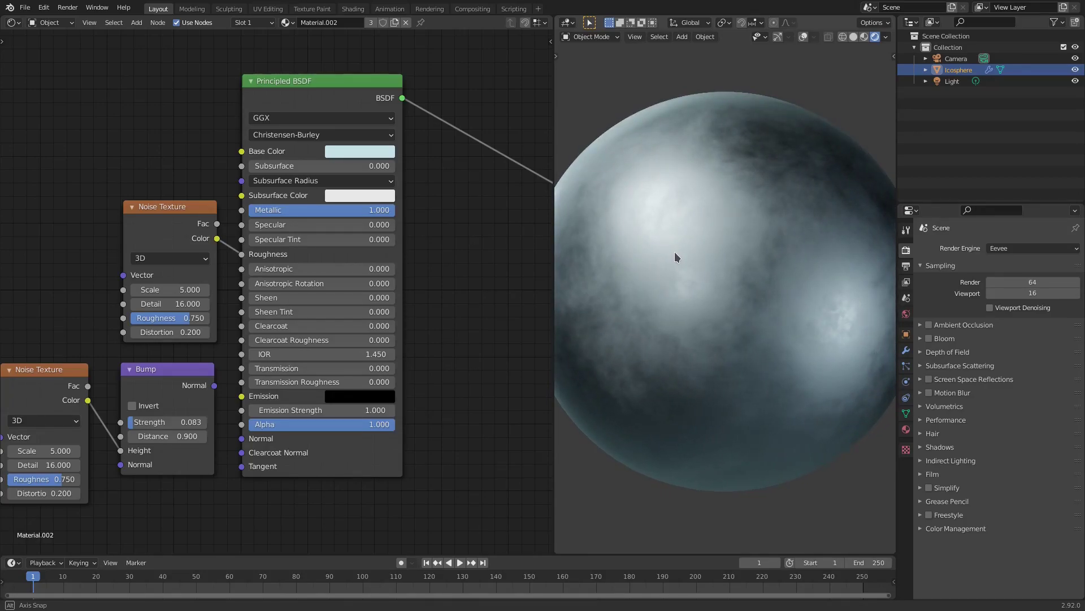
Duplicate the Noise Texture connected to Roughness and delete the copy.
middle_drag(467, 259, 508, 178)
middle_drag(328, 379, 378, 349)
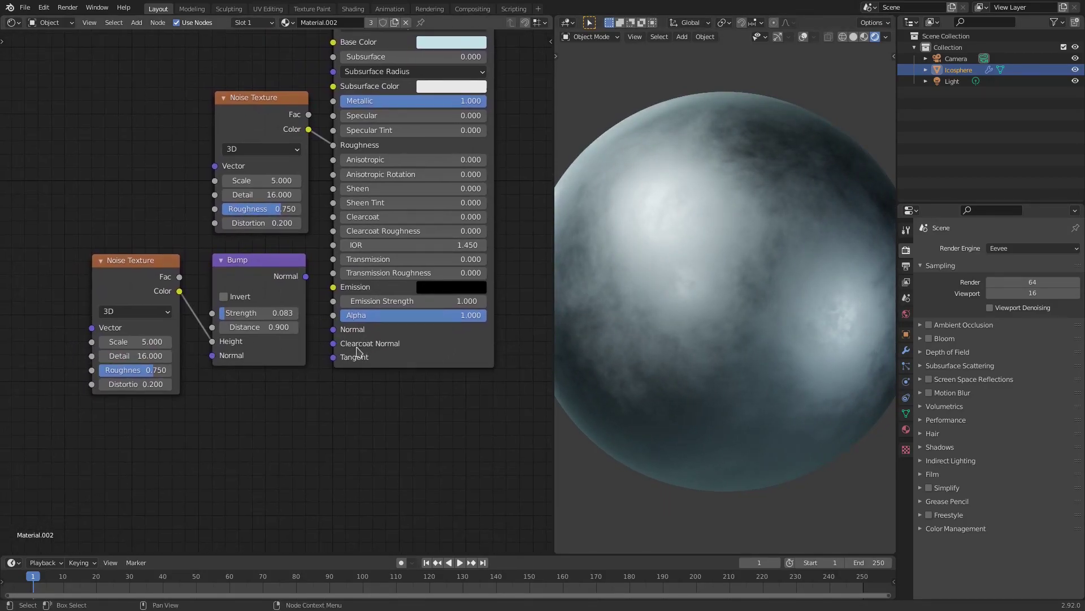
click(253, 112)
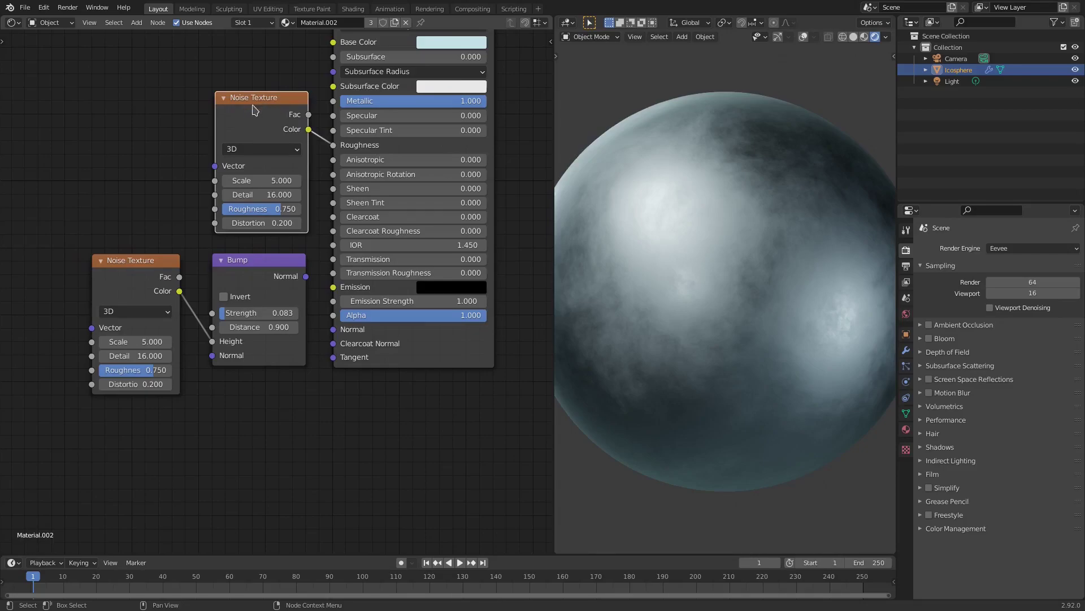
middle_drag(277, 119, 298, 153)
key(shift+d)
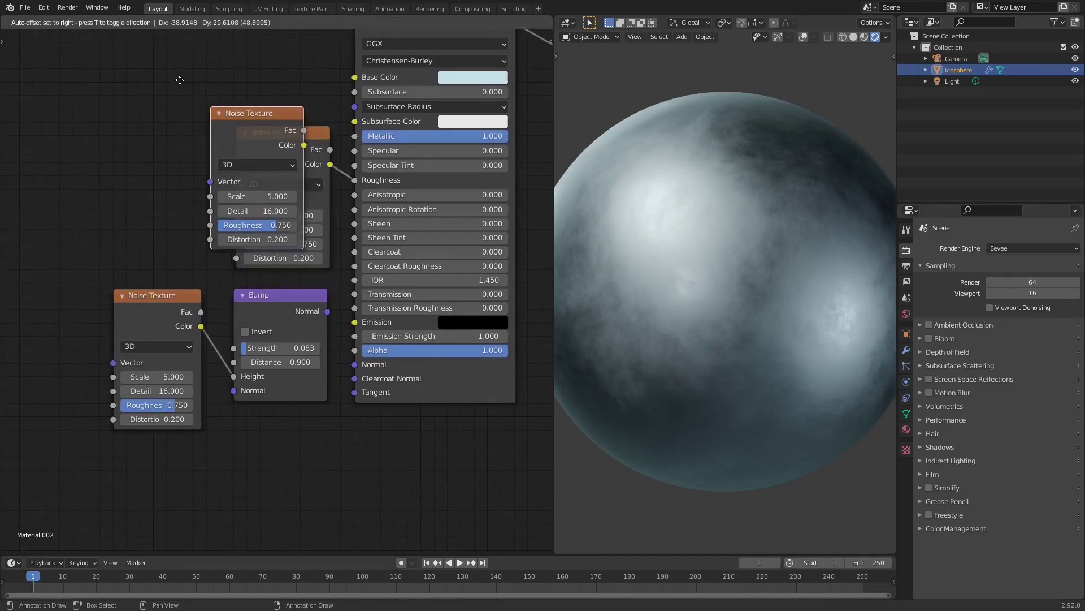
click(159, 83)
key(x)
Add a second Bump node below the existing one and delete it again.
click(158, 315)
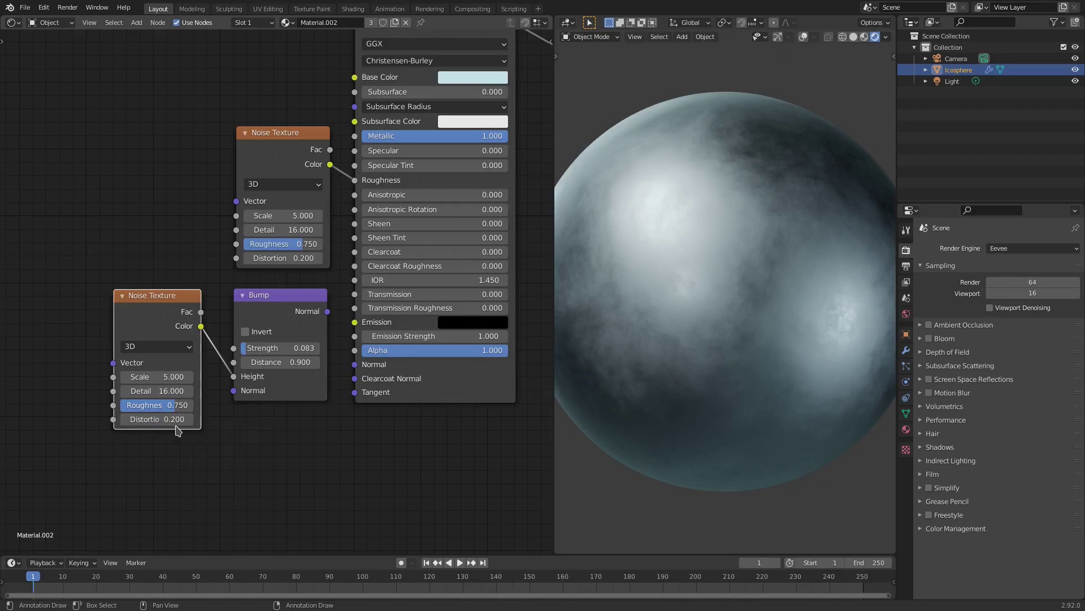
key(shift+a)
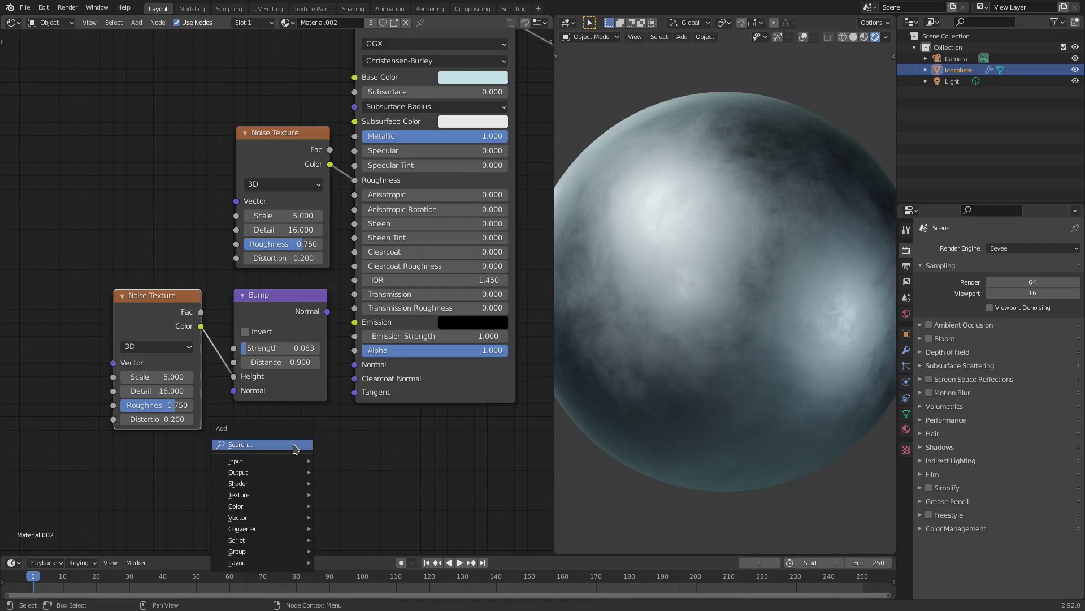
text(bump)
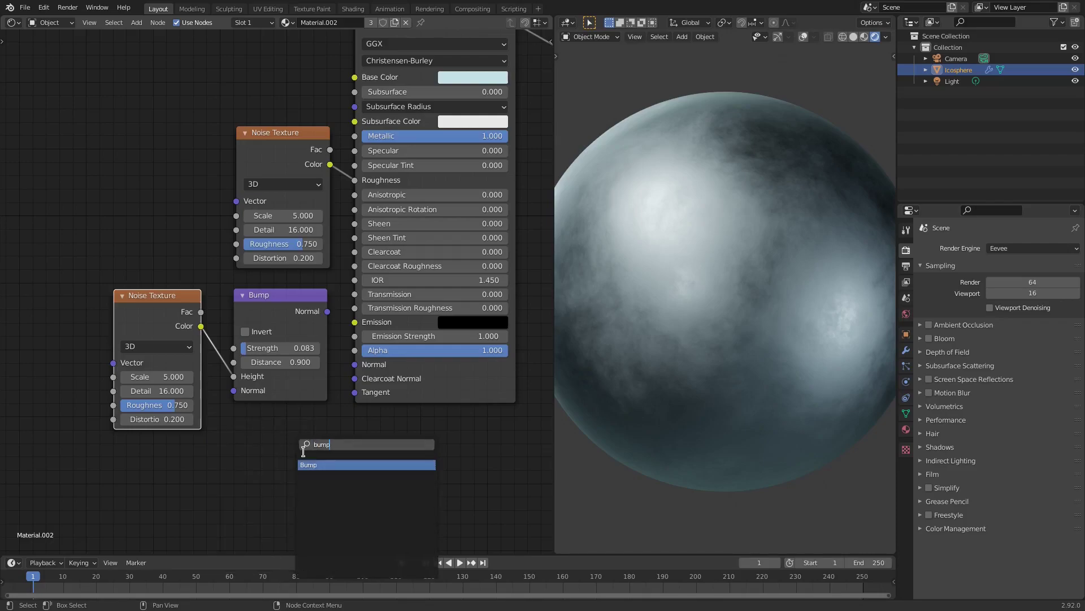
click(324, 464)
click(290, 445)
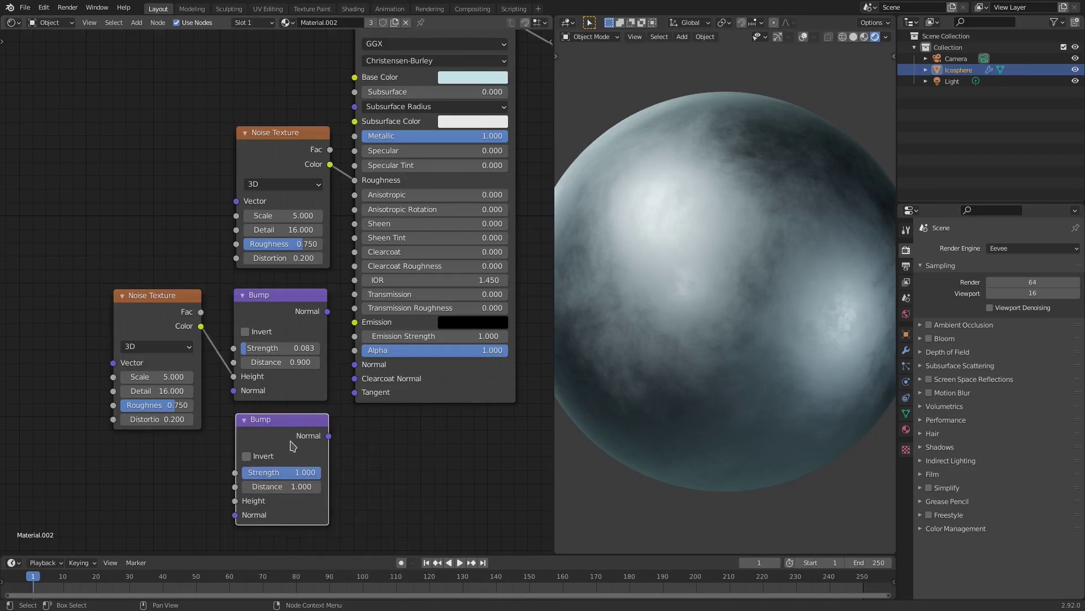
key(x)
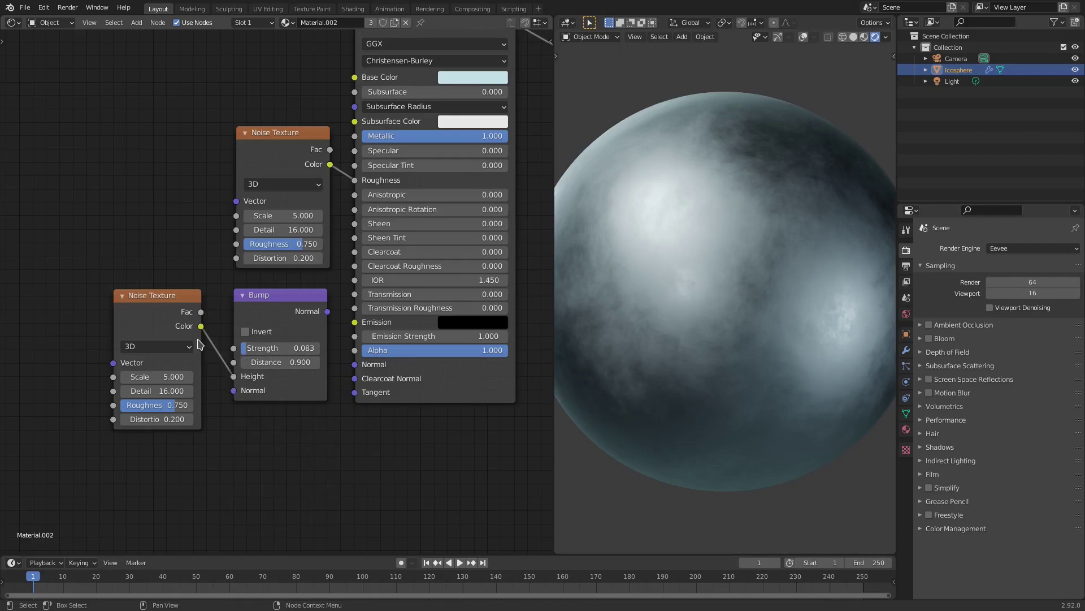
Connect the Bump node's Normal output to the Principled BSDF's Normal input.
click(156, 300)
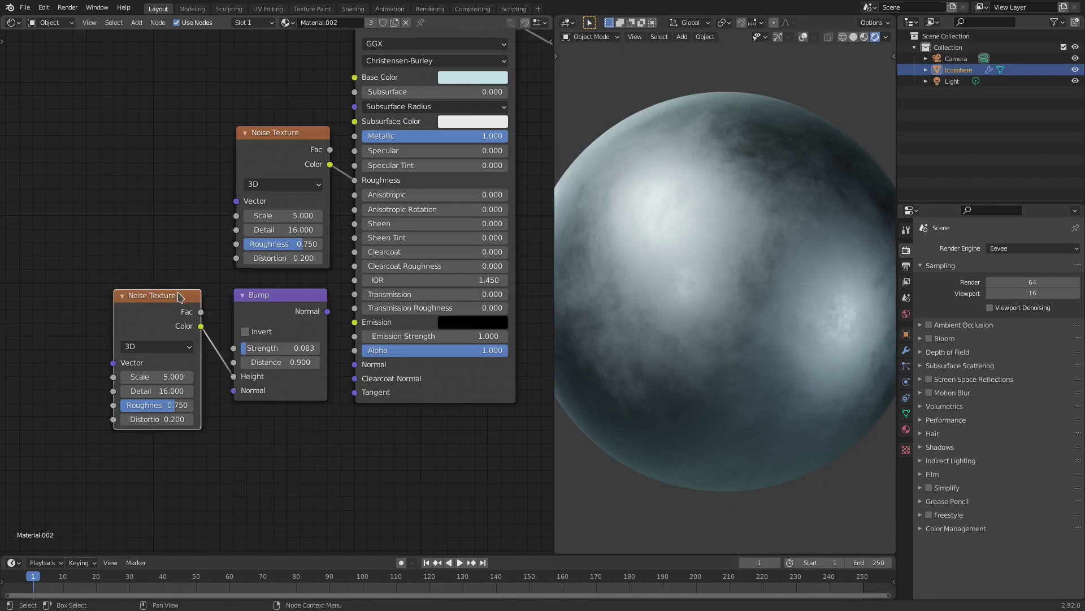
click(232, 376)
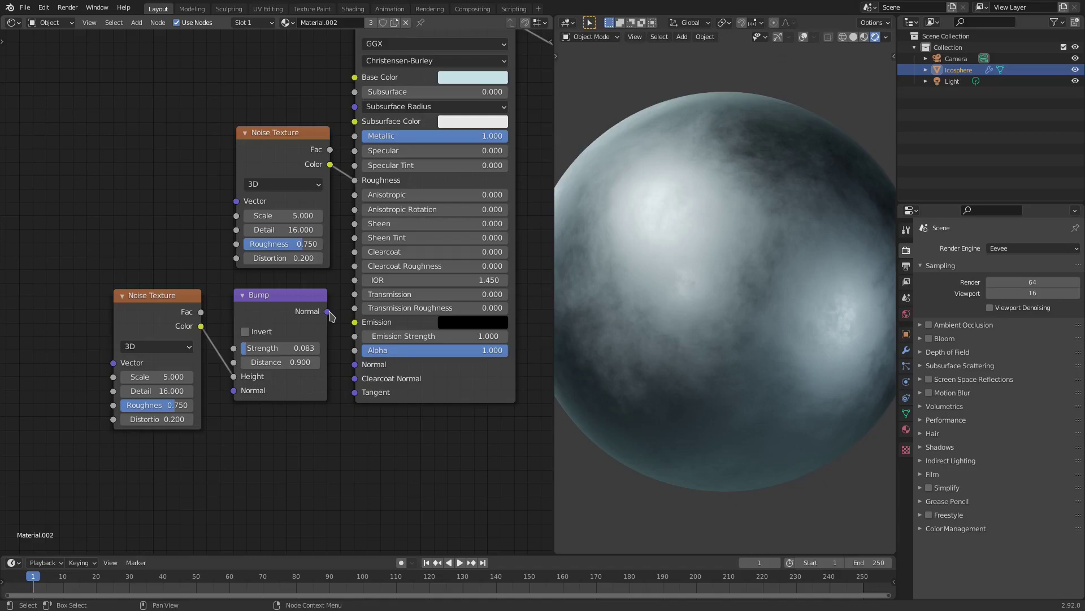
drag(329, 311, 355, 364)
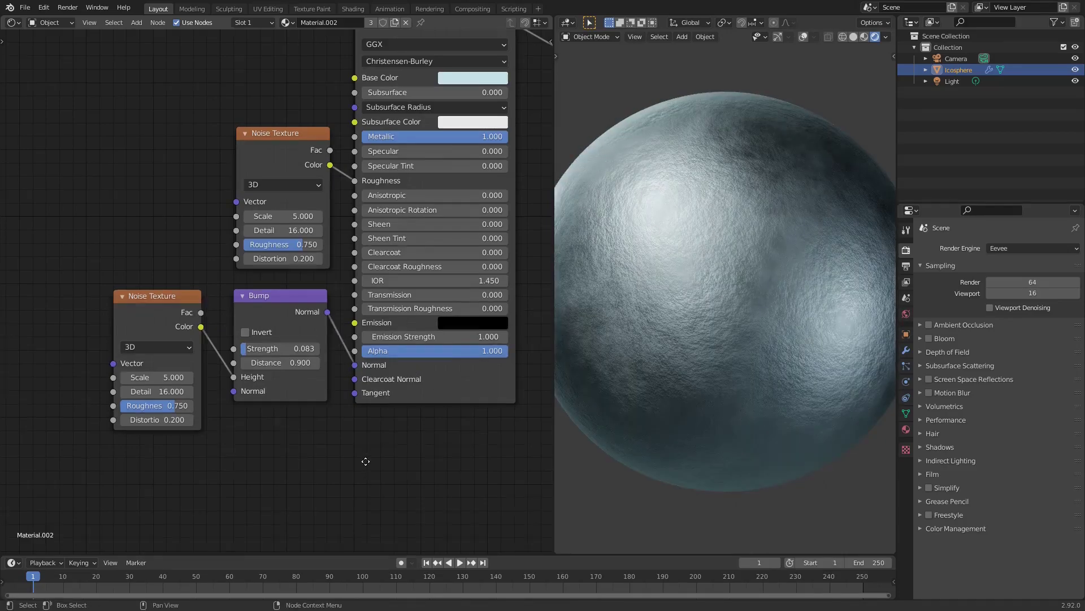
middle_drag(355, 366, 362, 459)
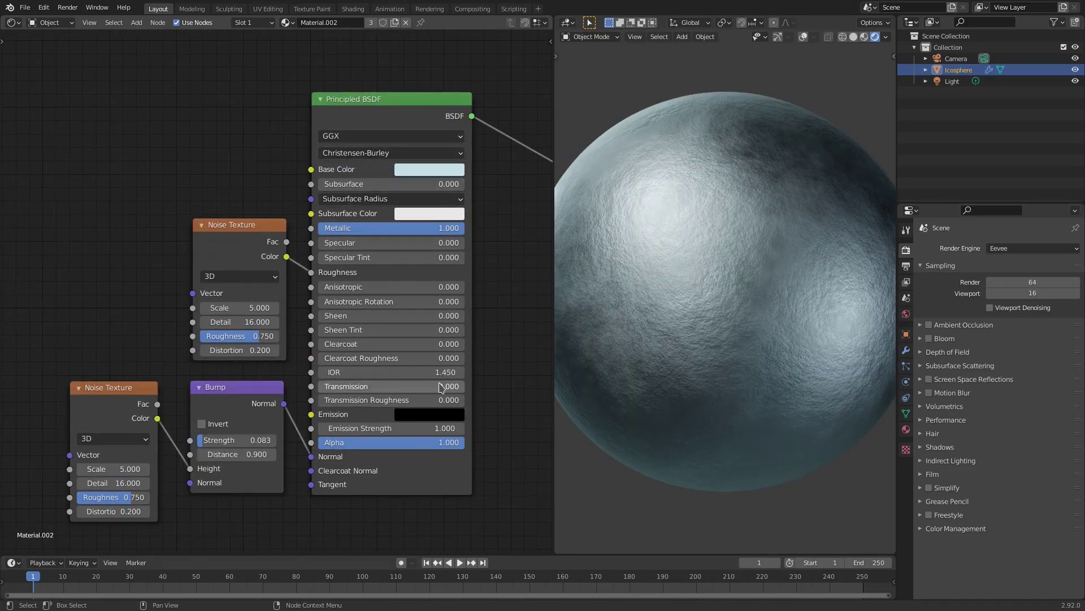
middle_drag(438, 388, 415, 385)
click(289, 456)
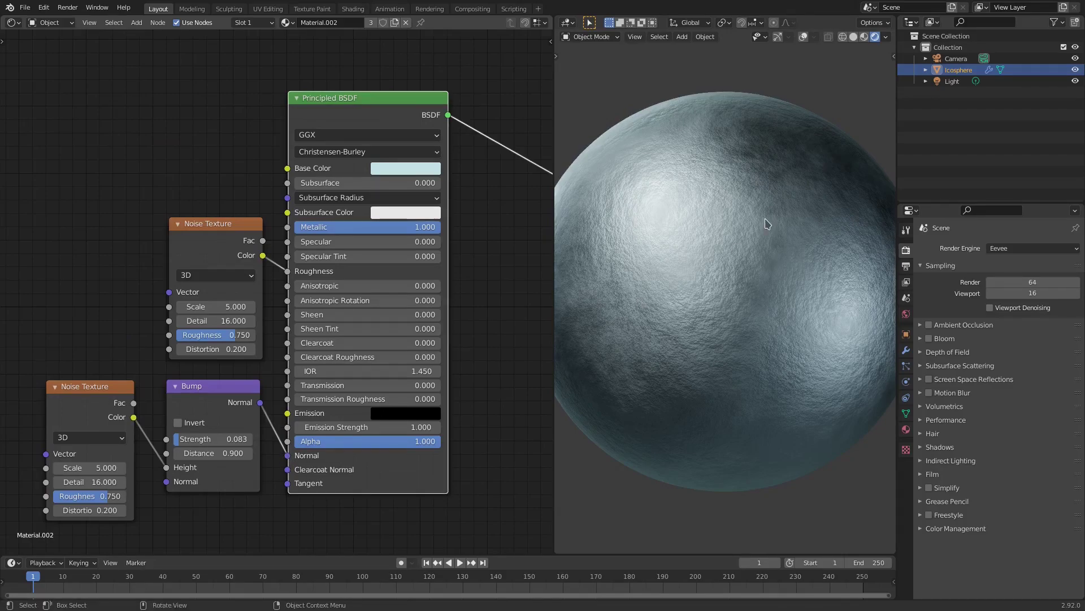
mouse_move(300, 459)
mouse_down()
mouse_move(285, 453)
mouse_move(712, 243)
mouse_move(279, 447)
mouse_move(288, 456)
mouse_up()
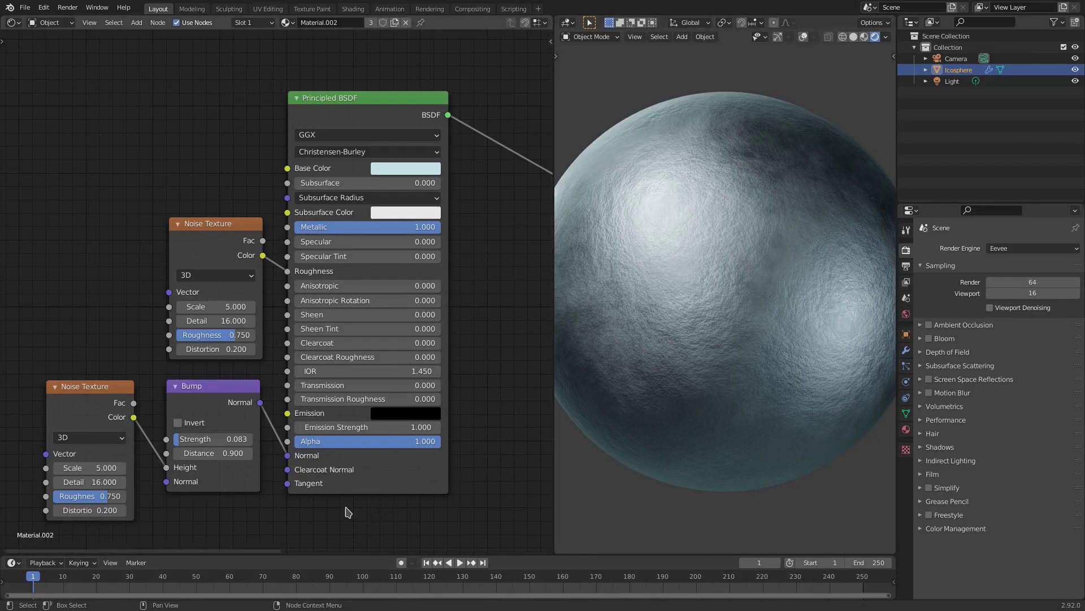
Set the Bump node's Strength to 0.085.
click(238, 439)
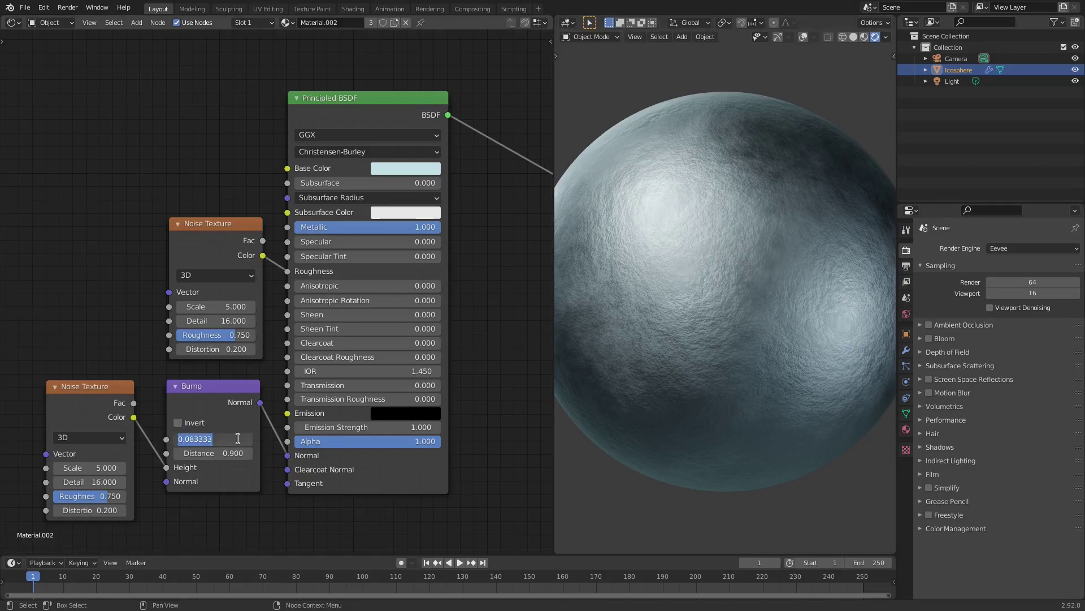
click(237, 438)
text(5)
key(Return)
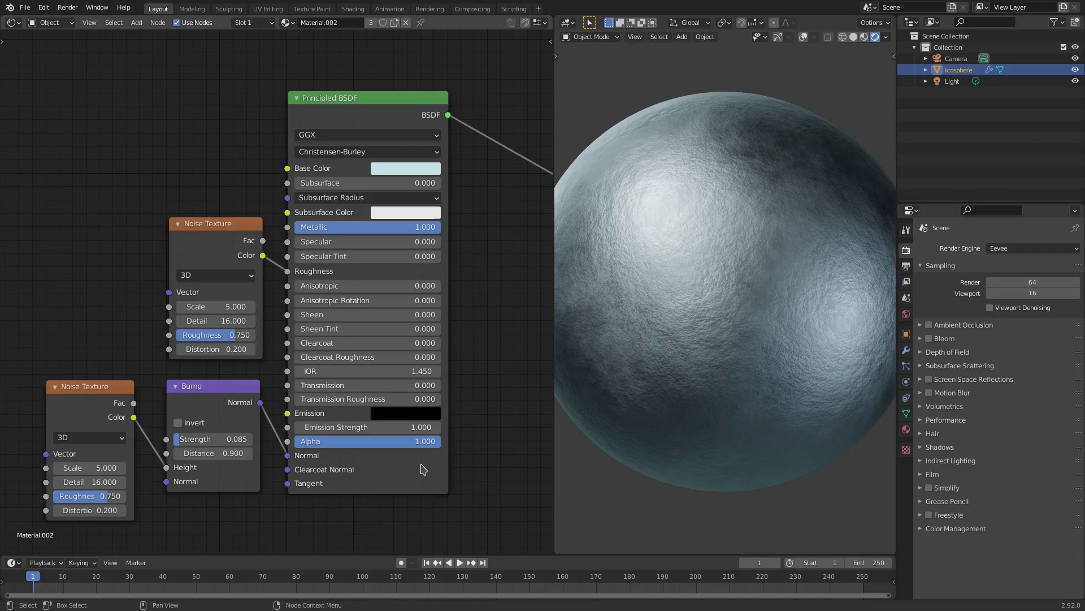
Set the Bump node's Distance to 1.
click(212, 452)
click(212, 453)
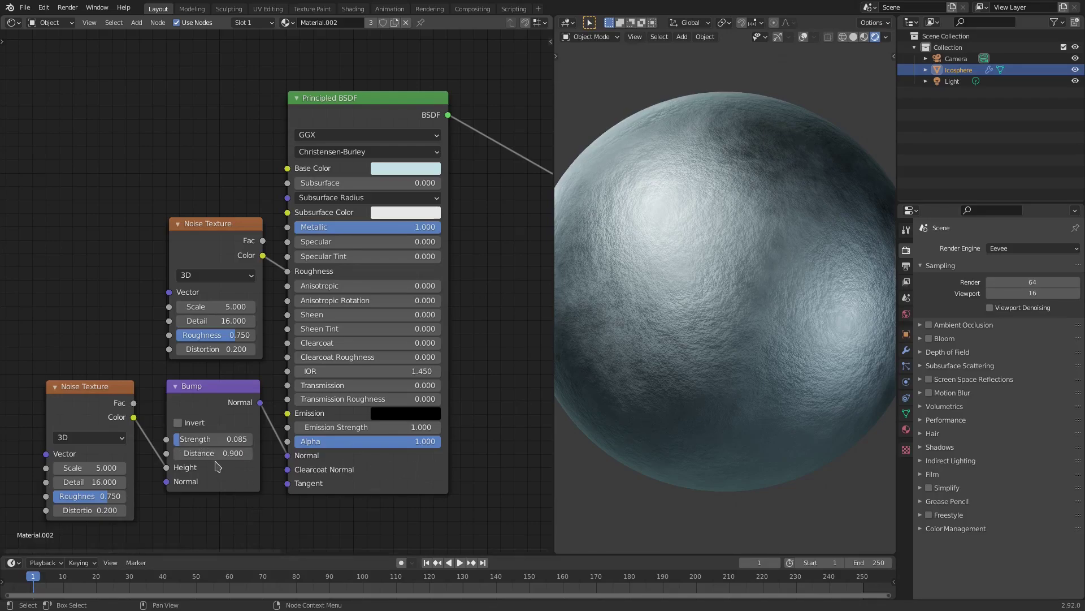
double_click(216, 453)
text(1)
key(Return)
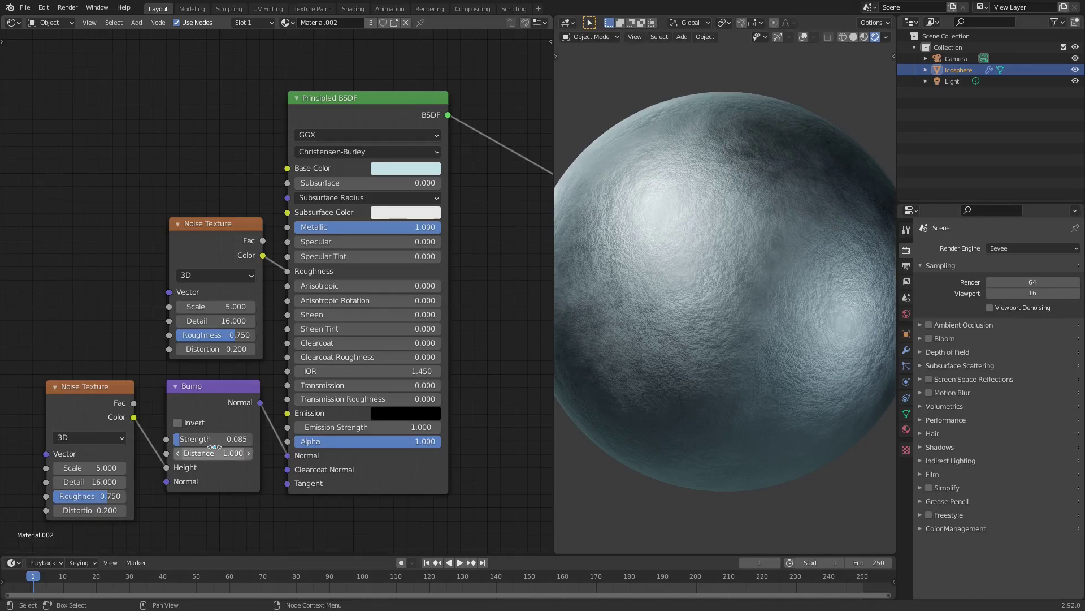
Set the Bump node's Distance to 0.3.
click(216, 450)
text(.29)
key(Return)
click(229, 453)
text(0.2)
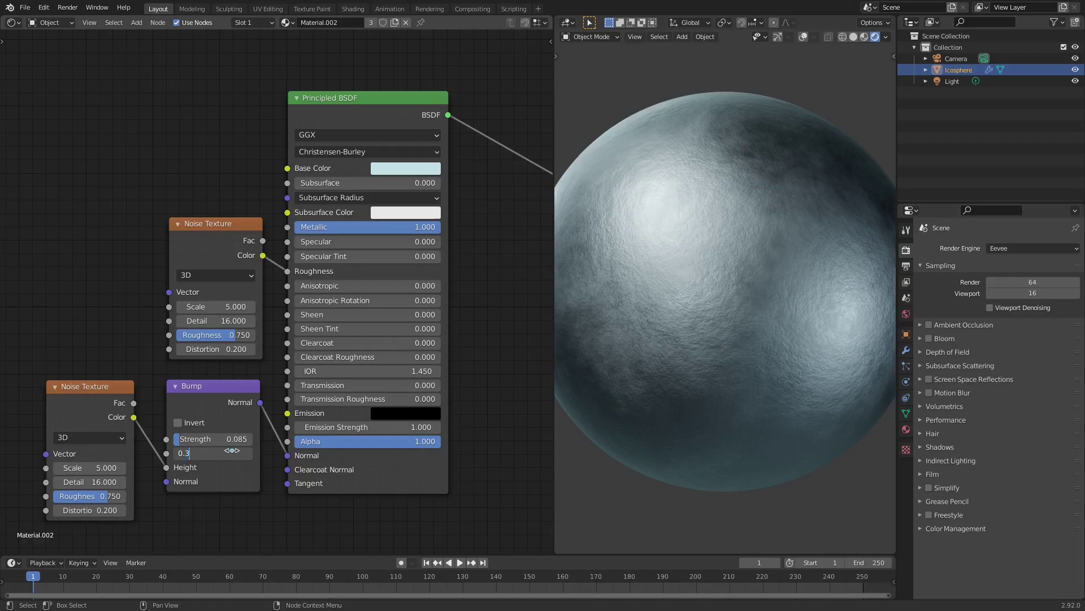
key(Return)
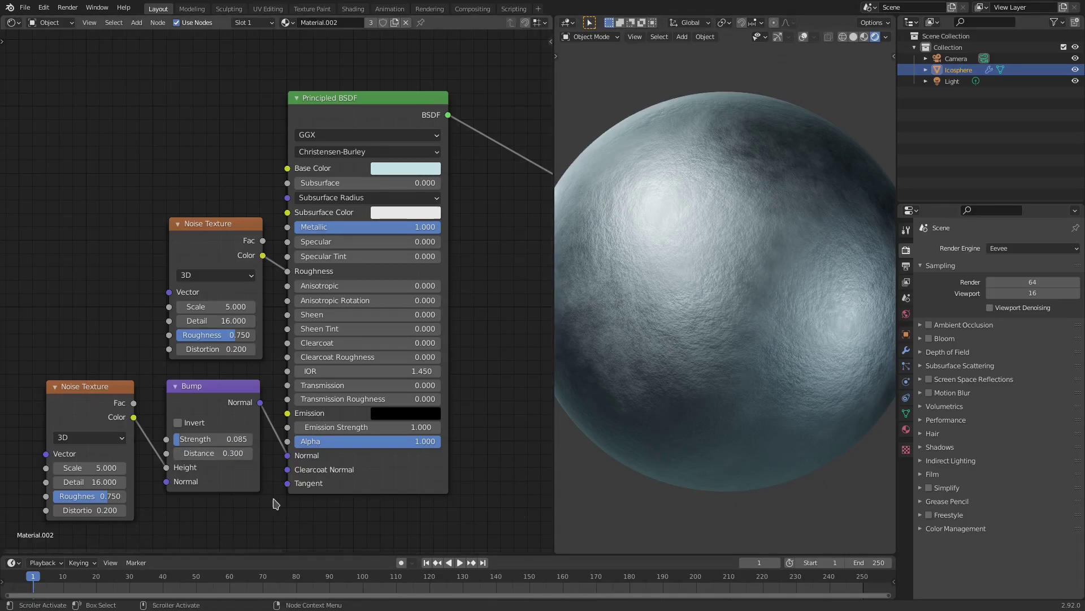
Move the separate lower group with the second Principled BSDF, its texture and Bump nodes and the Mix Shader up beneath the first group.
scroll(277, 497, down, 4)
mouse_move(681, 342)
middle_down()
mouse_move(652, 341)
mouse_move(650, 380)
mouse_move(777, 397)
mouse_move(715, 359)
mouse_move(819, 394)
mouse_move(584, 388)
mouse_move(669, 347)
middle_up()
scroll(778, 398, down, 4)
scroll(722, 356, up, 3)
scroll(713, 331, up, 3)
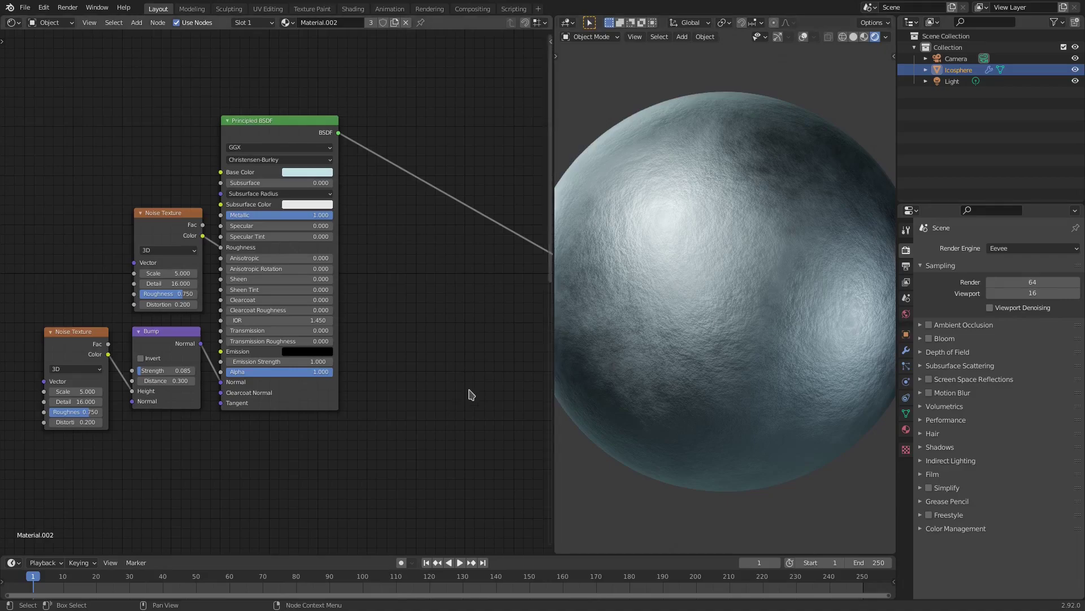
scroll(468, 392, down, 1)
middle_drag(434, 399, 356, 237)
scroll(361, 283, down, 2)
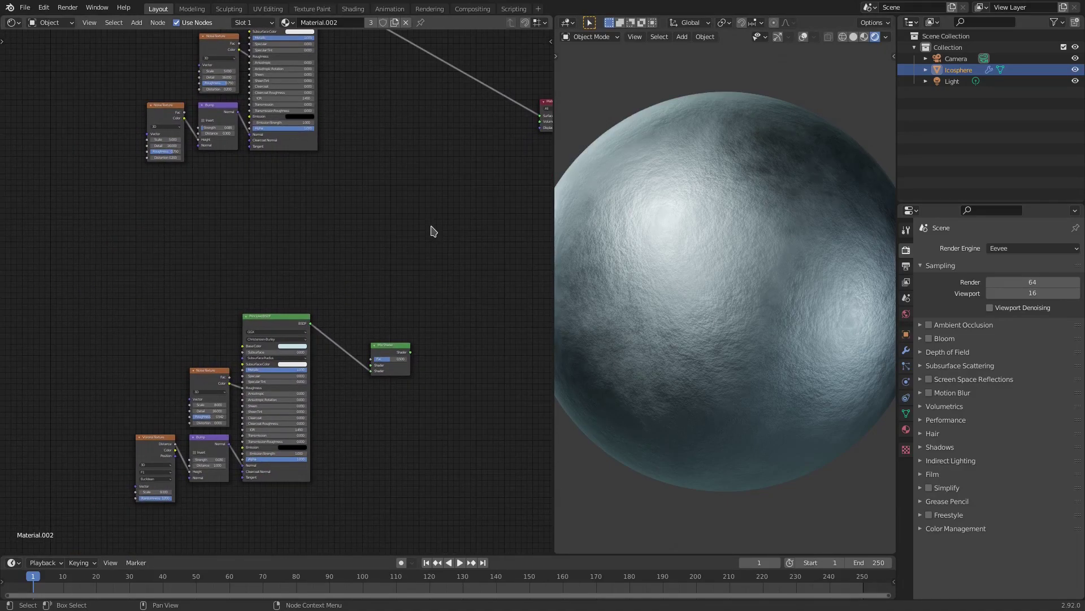
drag(478, 272, 110, 531)
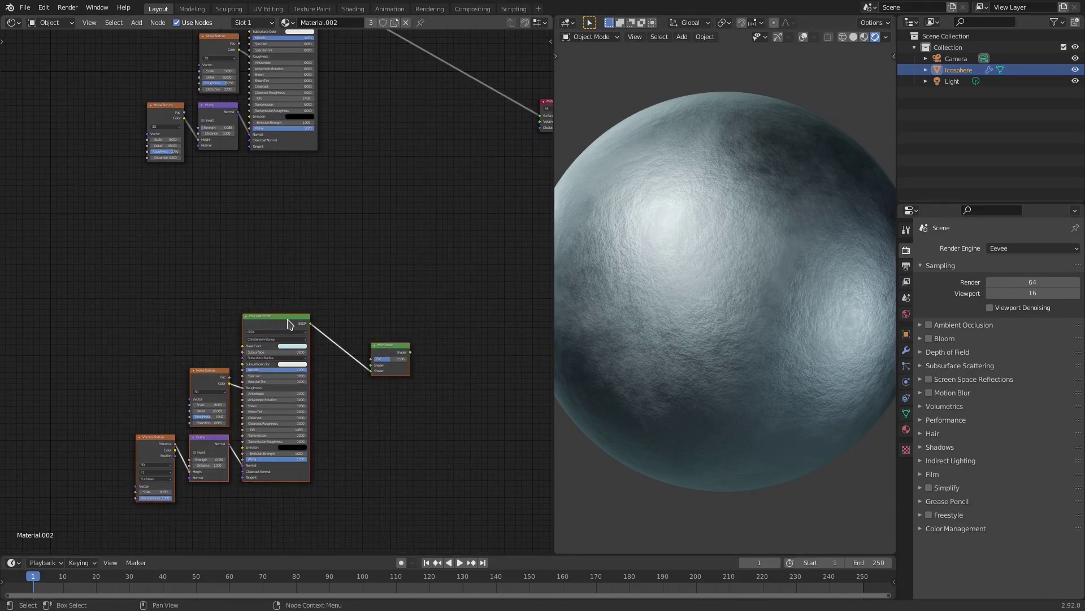
drag(288, 324, 295, 177)
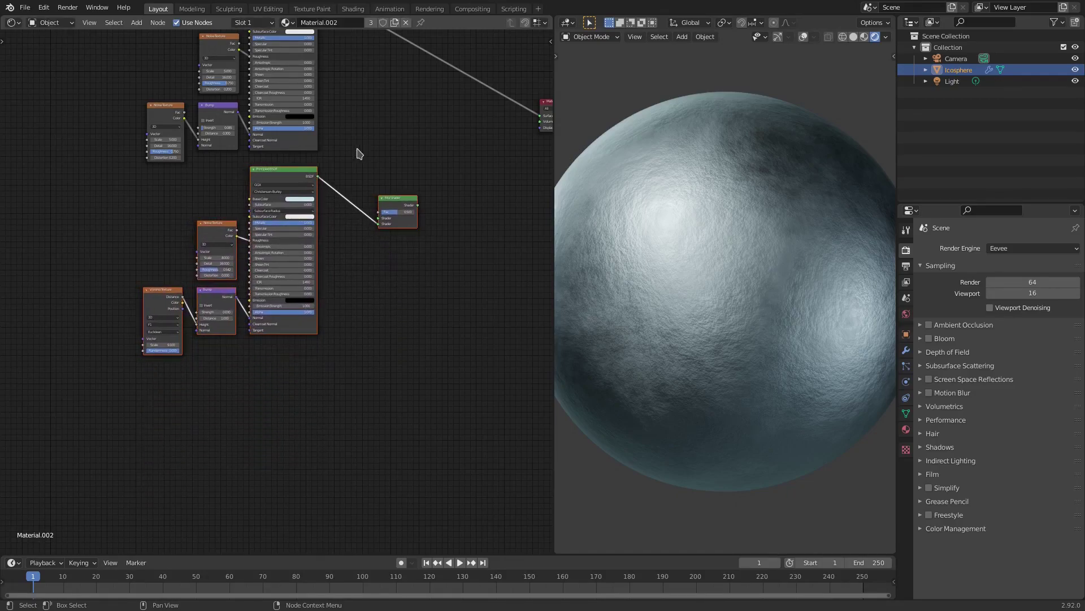
click(359, 153)
Search the addable nodes for "mix" to locate the Mix Shader, and cancel without adding one.
scroll(402, 165, up, 4)
middle_drag(402, 165, 278, 239)
scroll(294, 243, up, 8)
click(356, 195)
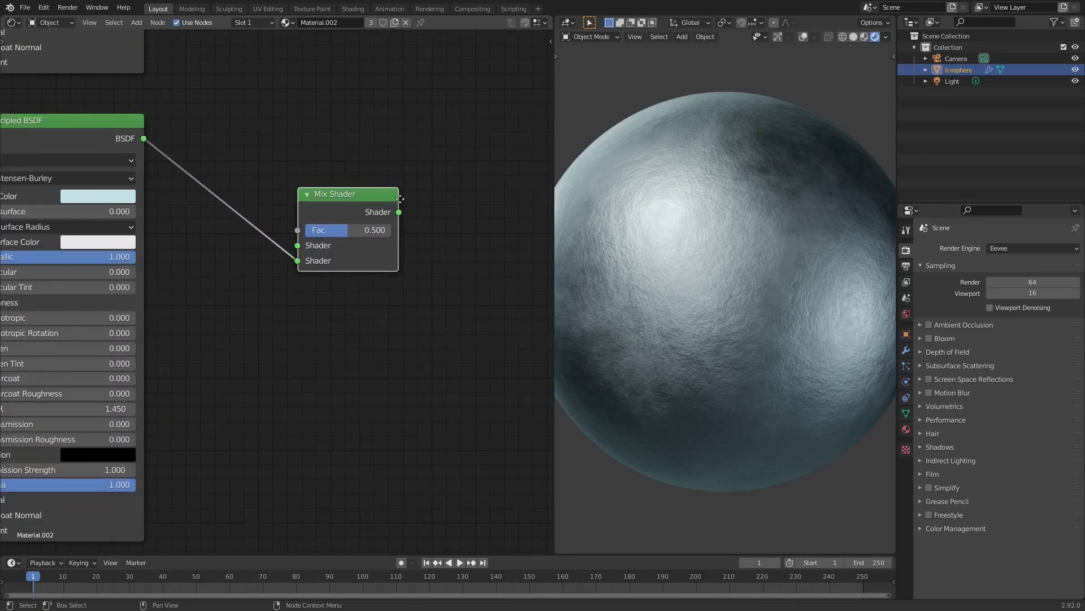
middle_drag(399, 199, 317, 269)
key(shift+a)
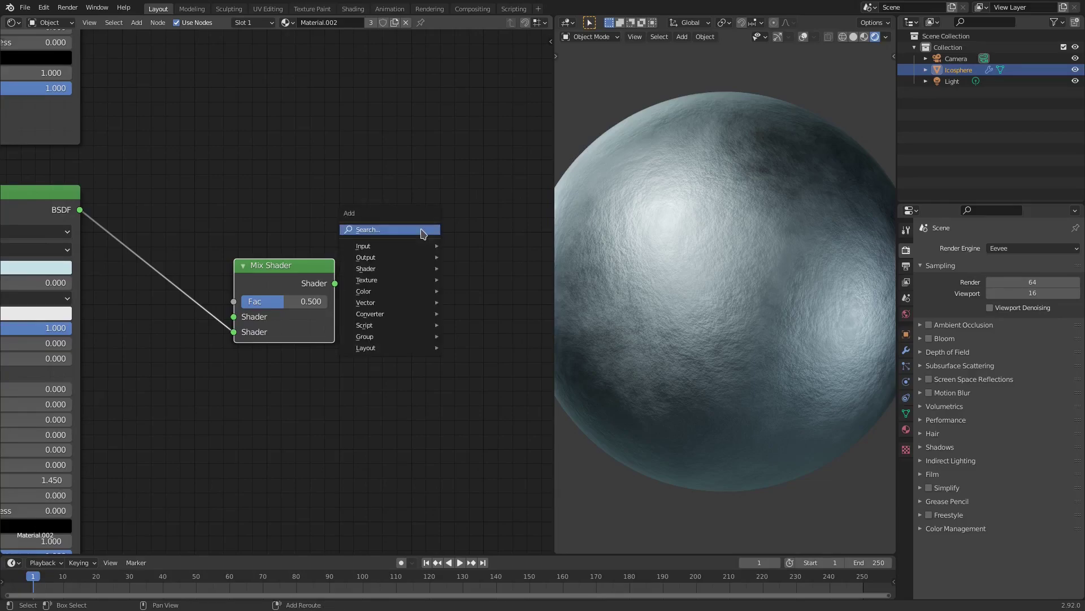
click(425, 232)
text(mix)
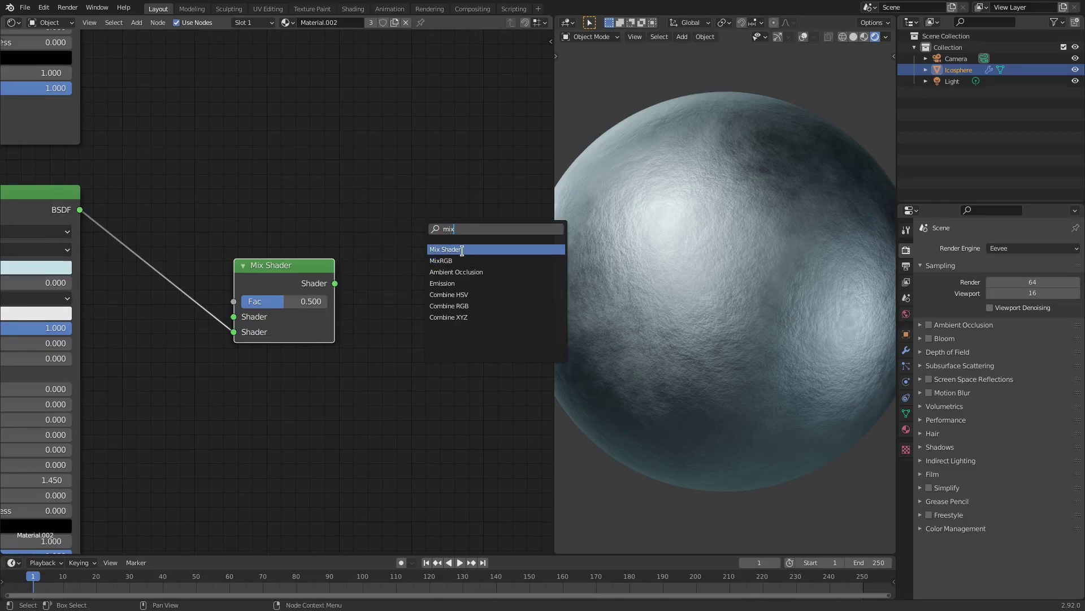
key(Escape)
Connect the Mix Shader's output to the Material Output and move the Mix Shader up between the two Principled BSDF groups.
scroll(405, 237, down, 5)
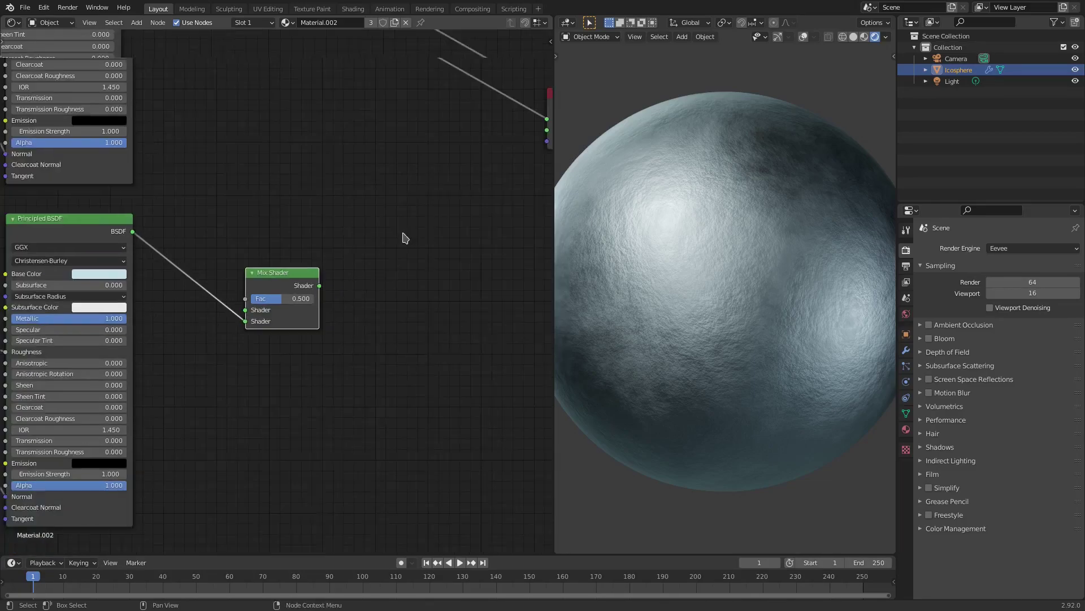
middle_drag(405, 237, 327, 336)
click(241, 374)
drag(239, 384, 449, 230)
drag(224, 378, 317, 243)
middle_drag(314, 247, 441, 301)
Duplicate the upper Principled BSDF node and delete the copy.
click(138, 384)
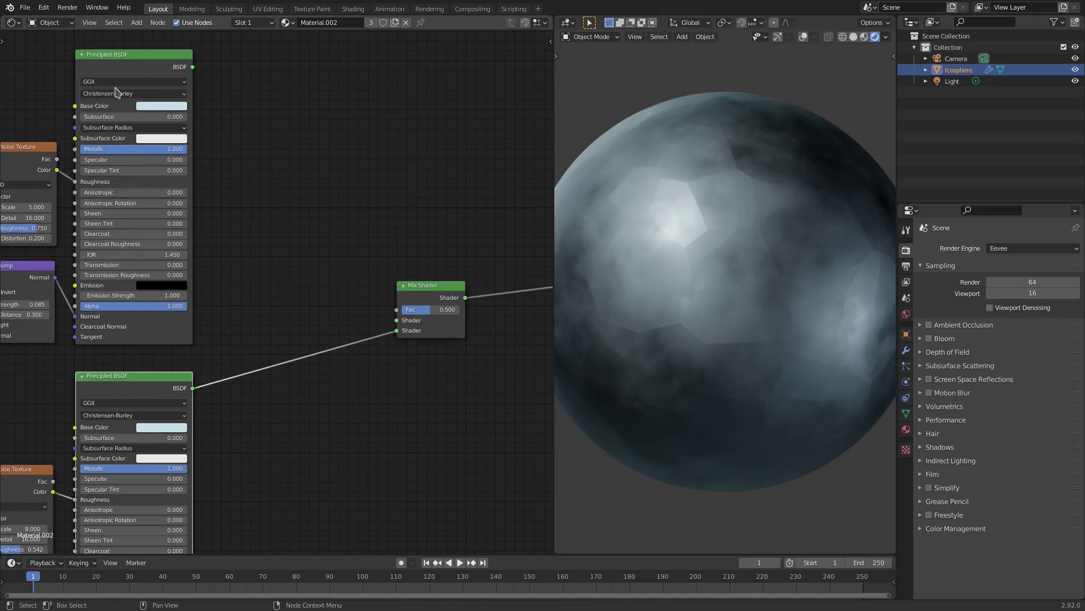
click(126, 75)
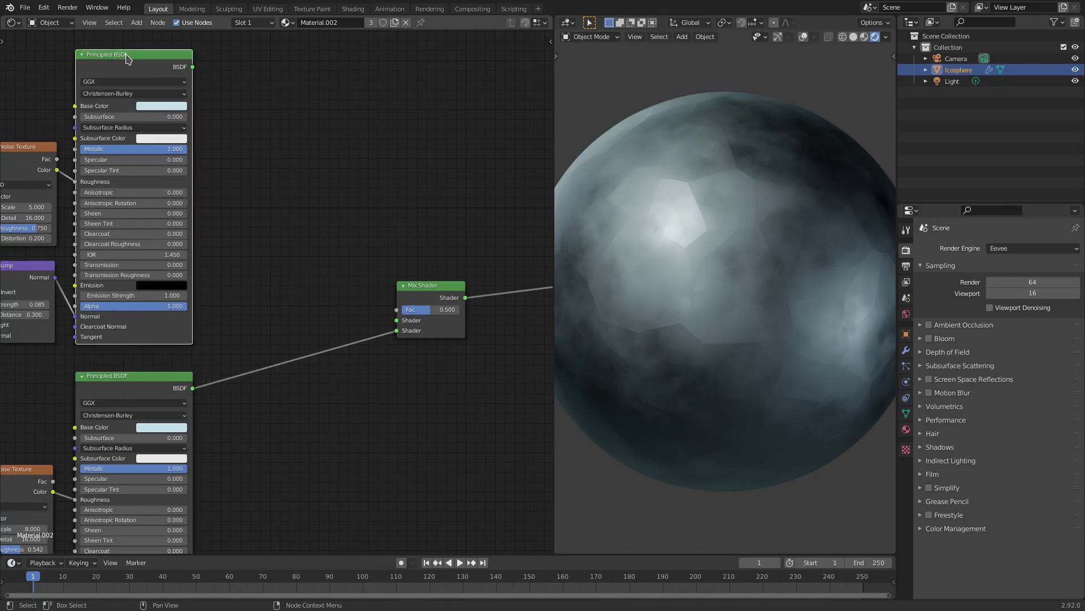
key(shift+d)
click(291, 52)
key(x)
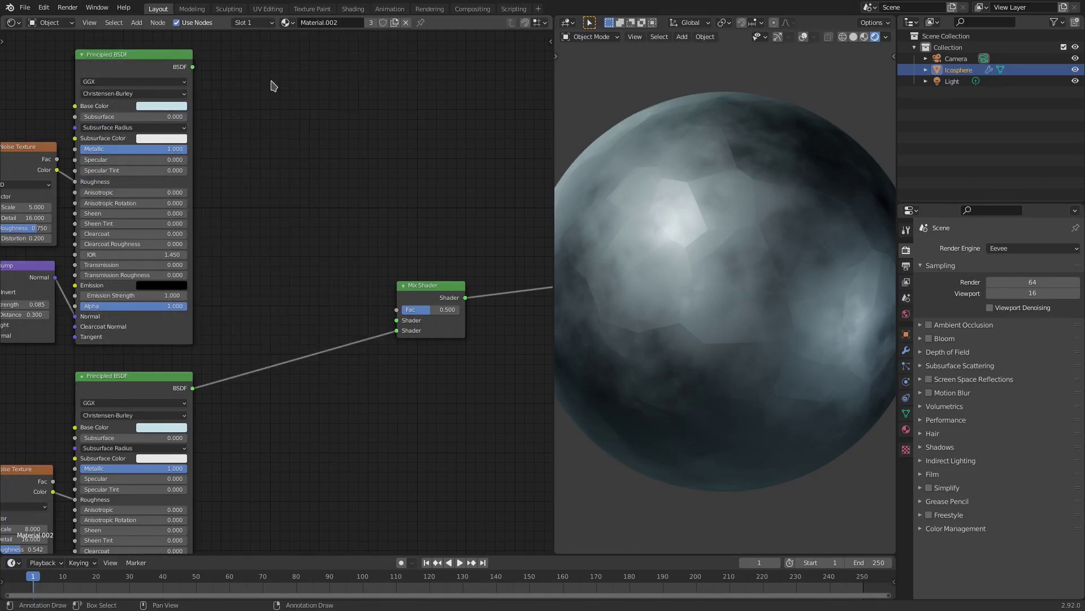
Connect the upper Principled BSDF's output to the Mix Shader's first Shader input.
middle_drag(149, 424, 181, 330)
middle_drag(248, 197, 266, 277)
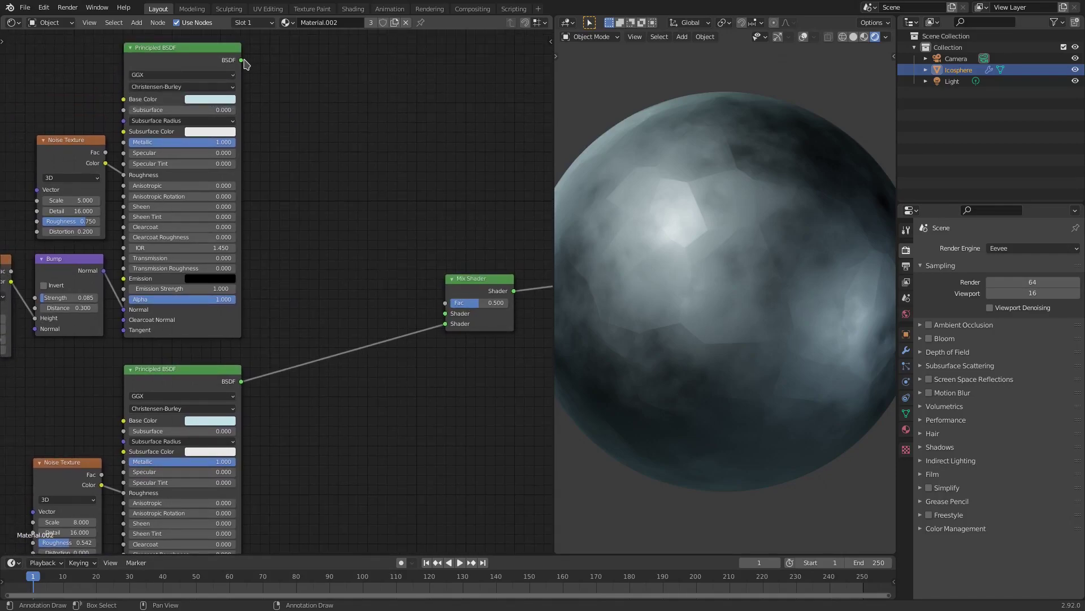
drag(243, 61, 446, 313)
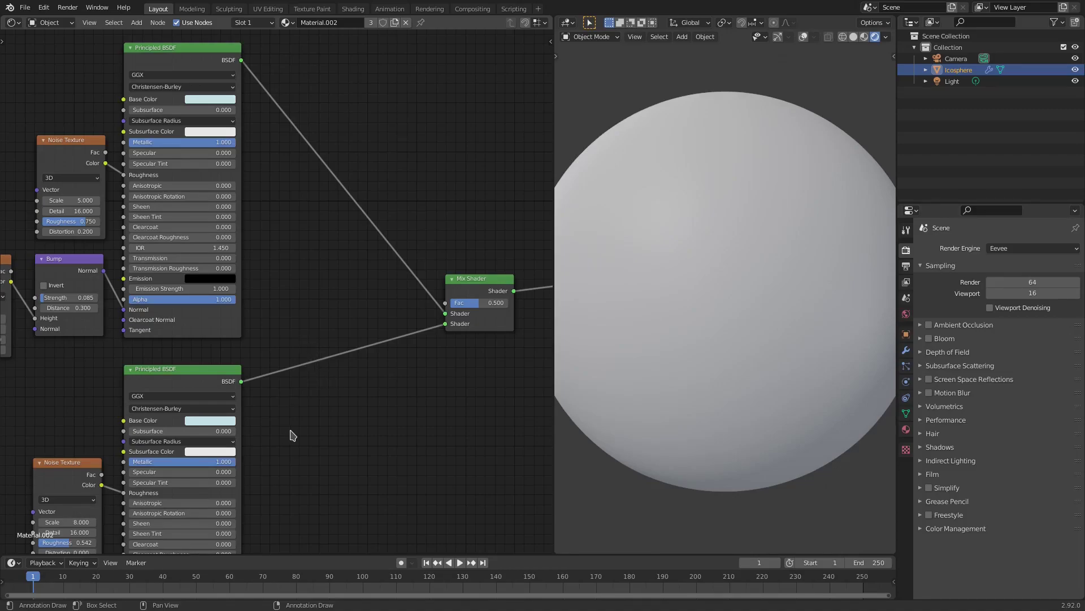
Compare the upper and lower Principled BSDF nodes that feed the Mix Shader.
scroll(291, 435, down, 7)
scroll(290, 373, up, 6)
scroll(339, 274, down, 1)
middle_drag(339, 273, 402, 175)
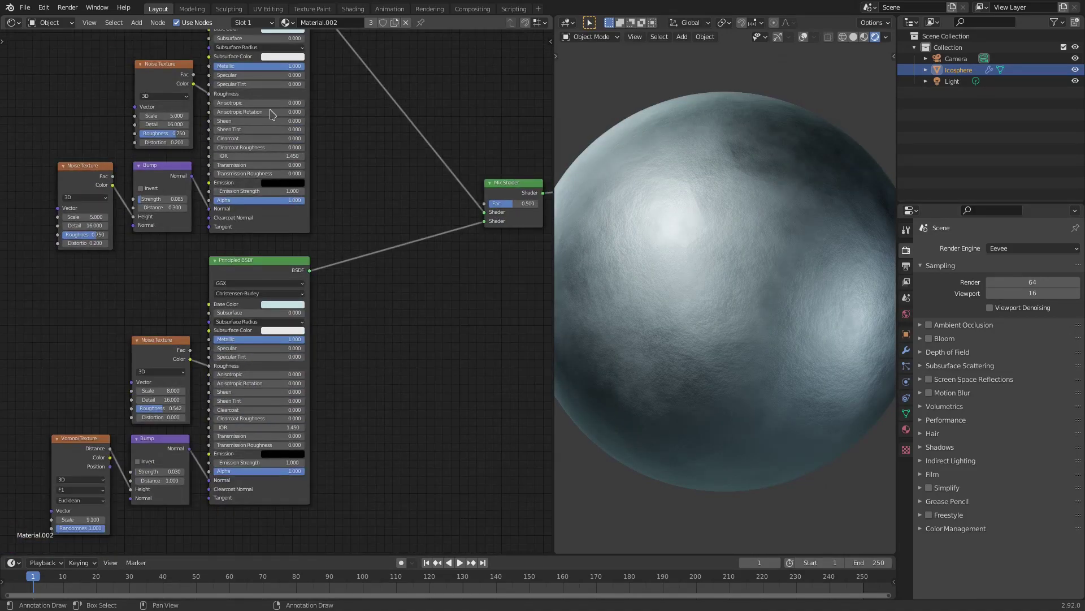
click(282, 229)
click(280, 268)
click(285, 226)
click(287, 264)
click(286, 226)
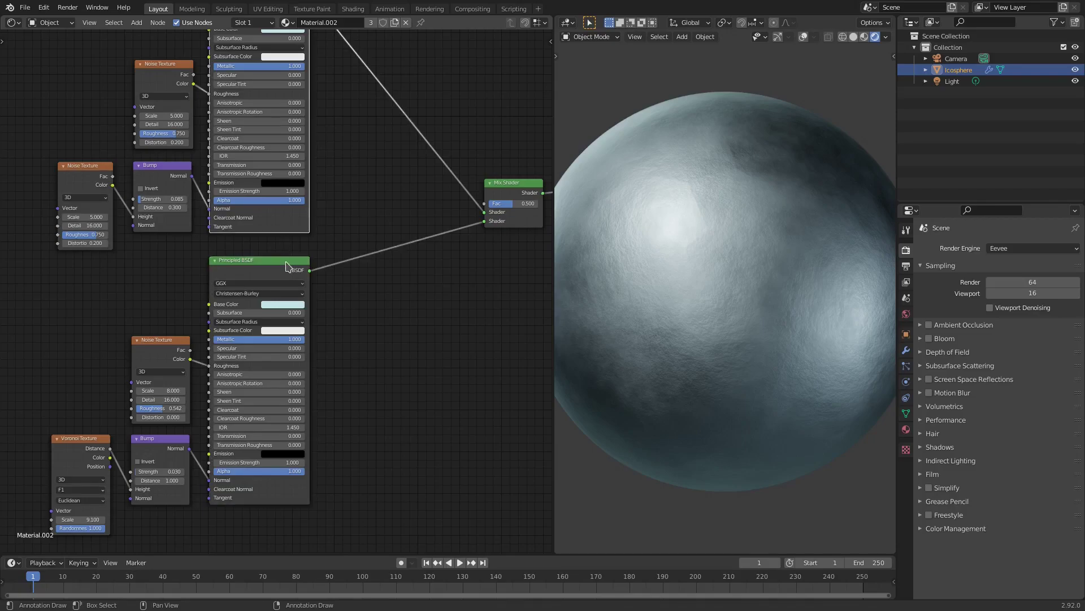
click(287, 264)
Set the Roughness of the Noise Texture feeding the lower Principled BSDF to 0.54.
middle_drag(315, 253, 415, 199)
scroll(292, 314, up, 3)
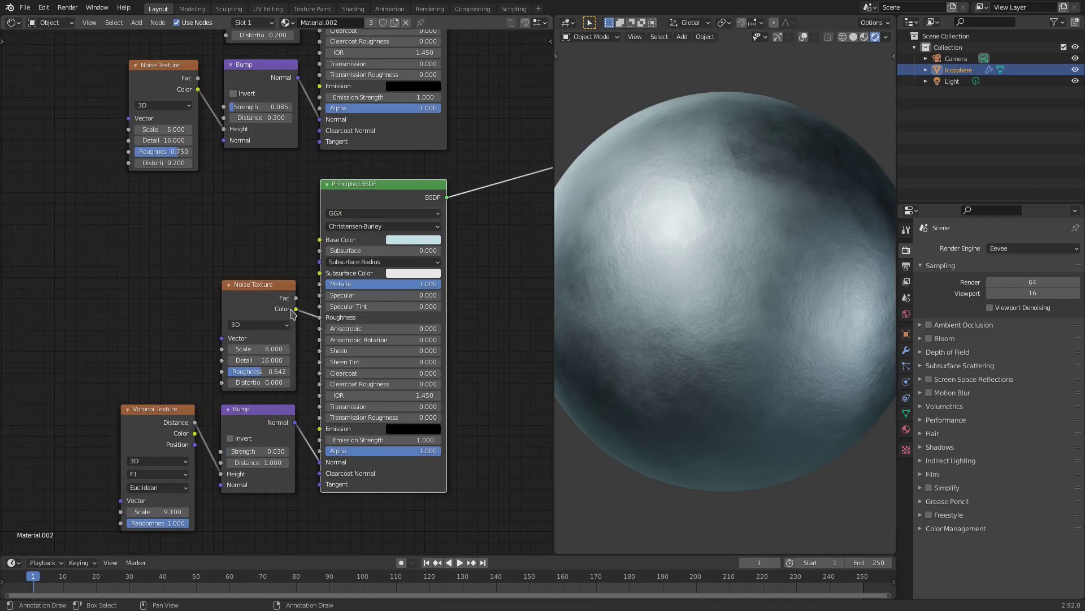
scroll(285, 308, up, 1)
click(277, 300)
middle_drag(282, 351, 302, 419)
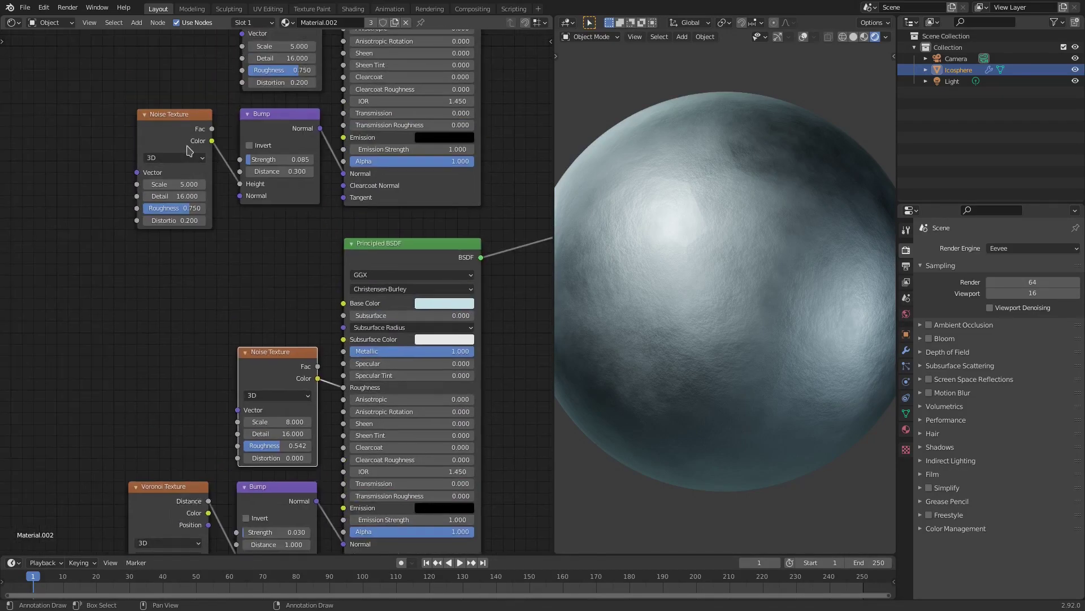
click(159, 129)
middle_drag(299, 304, 303, 258)
click(276, 343)
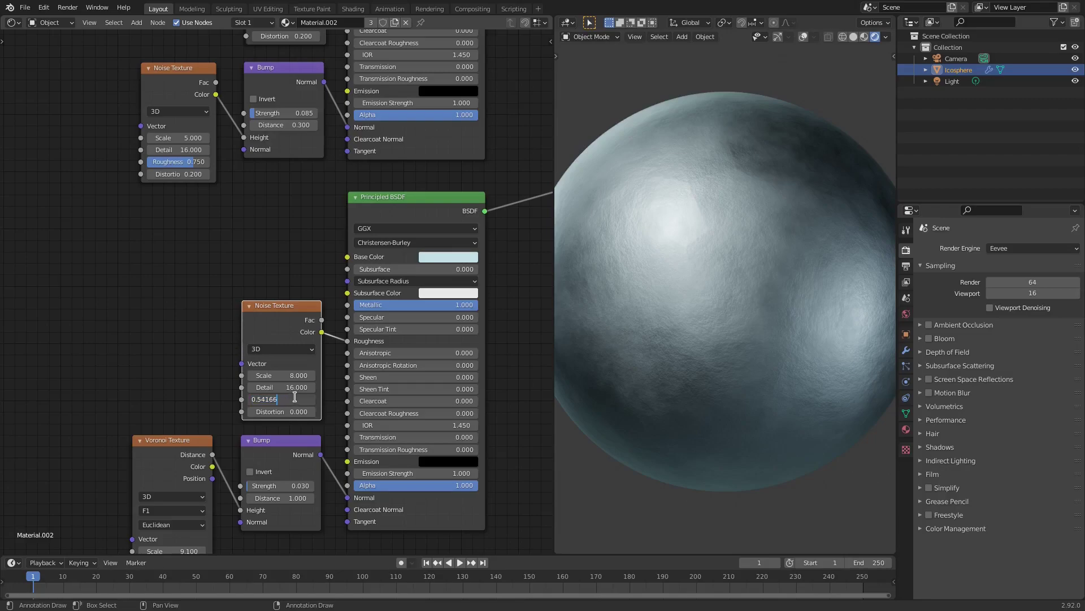
key(Return)
middle_drag(341, 351, 291, 333)
mouse_move(238, 356)
mouse_down()
mouse_move(263, 356)
mouse_move(226, 357)
mouse_up()
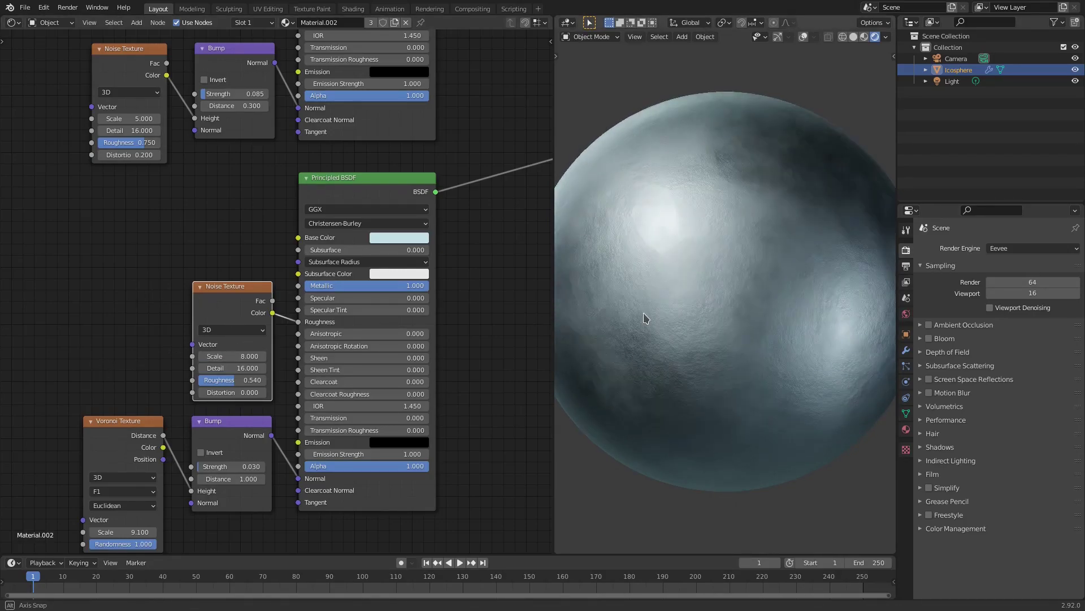
Examine the sphere's surface and the lower group's Noise roughness, Bump strength and Voronoi Texture alongside the upper group's Noise and Bump nodes.
middle_drag(714, 282, 775, 256)
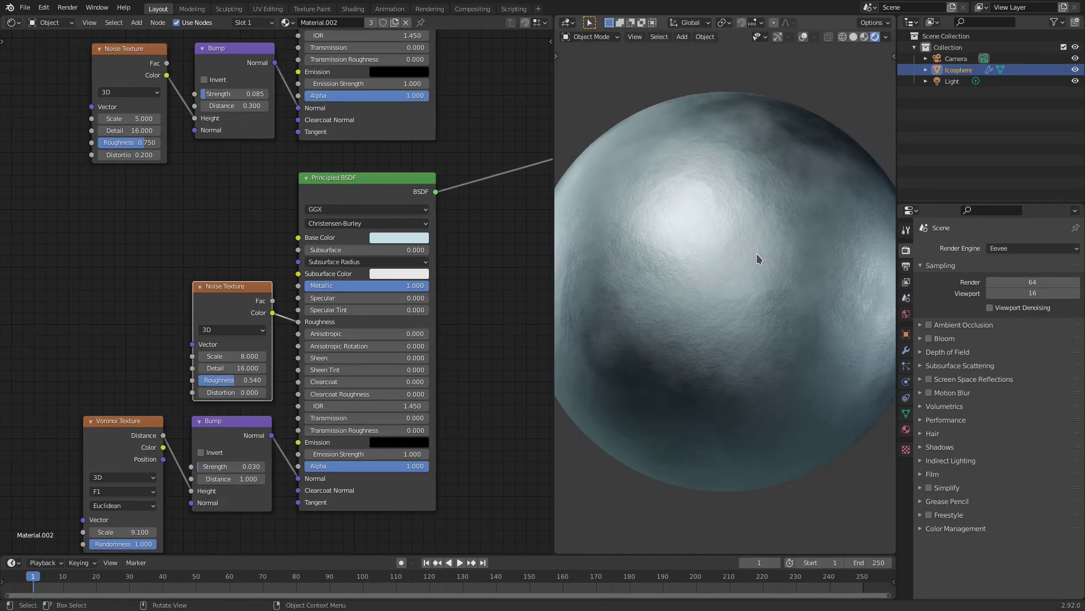
scroll(754, 254, up, 1)
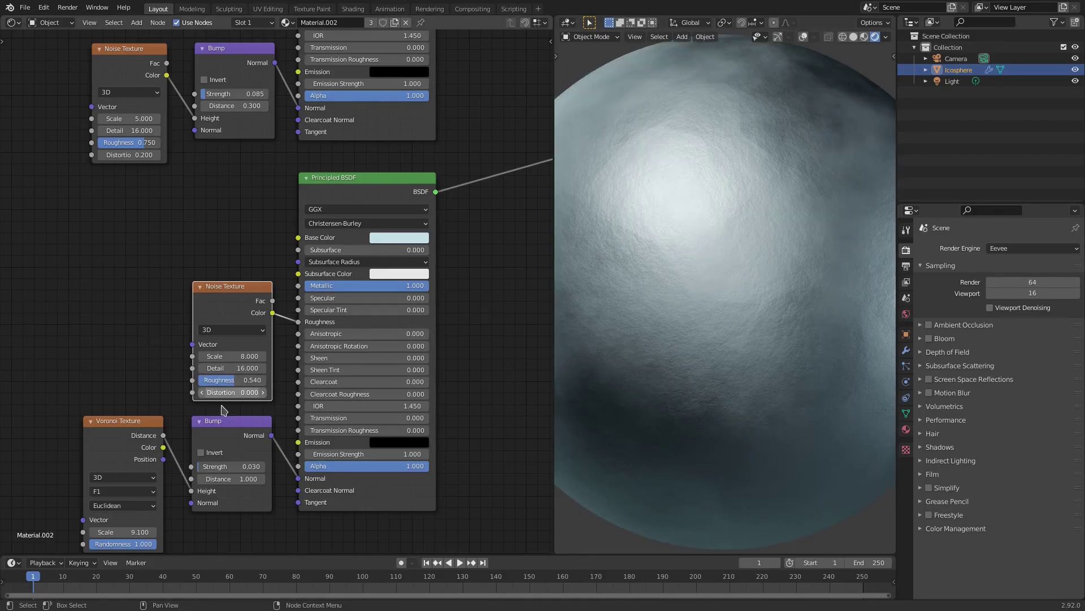
click(241, 380)
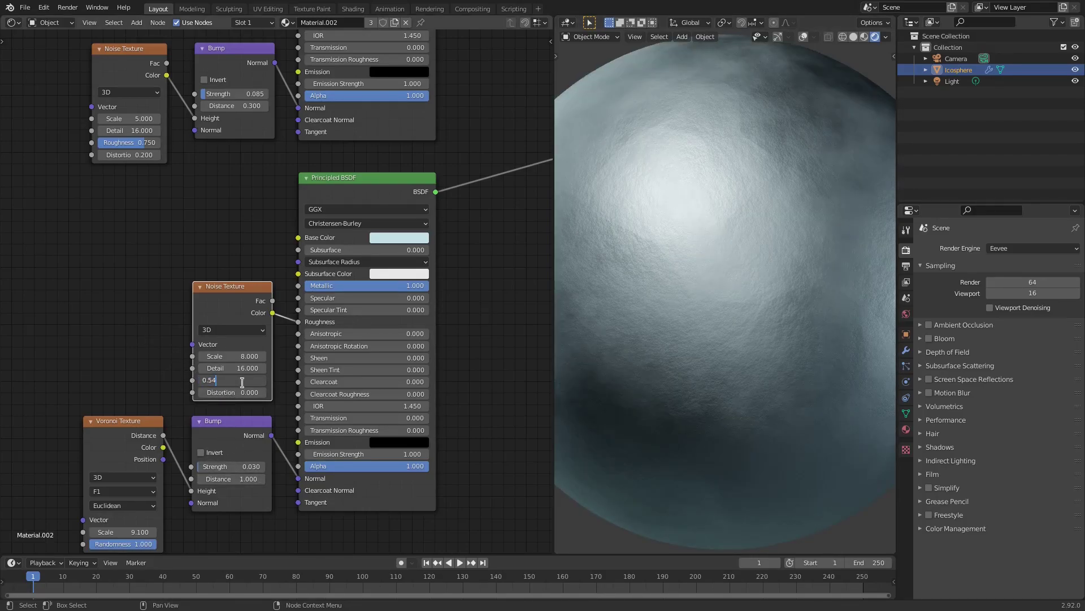
key(Return)
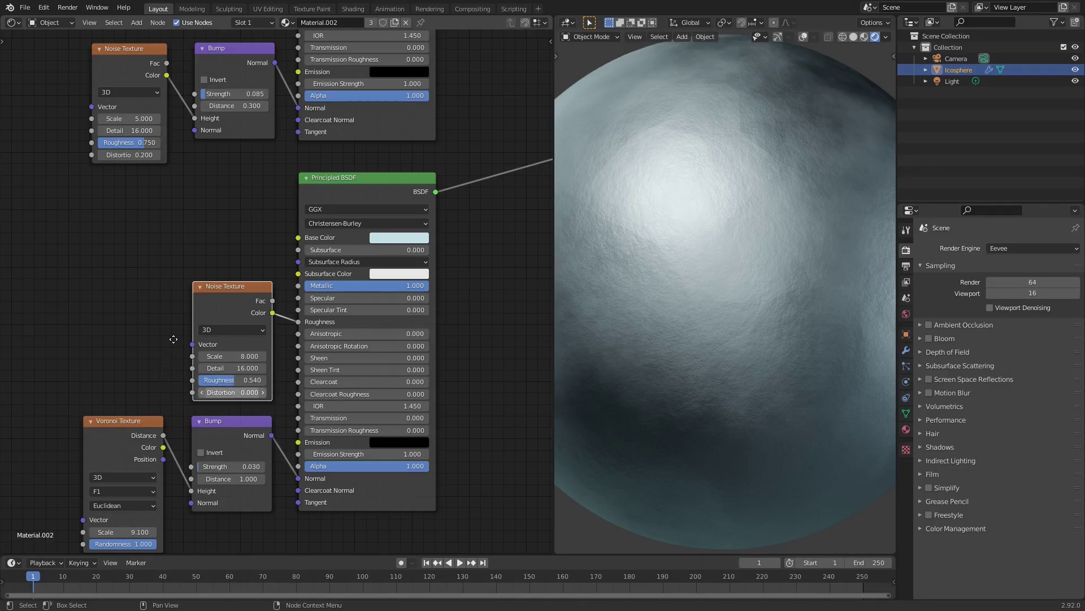
middle_drag(176, 318, 191, 253)
click(247, 400)
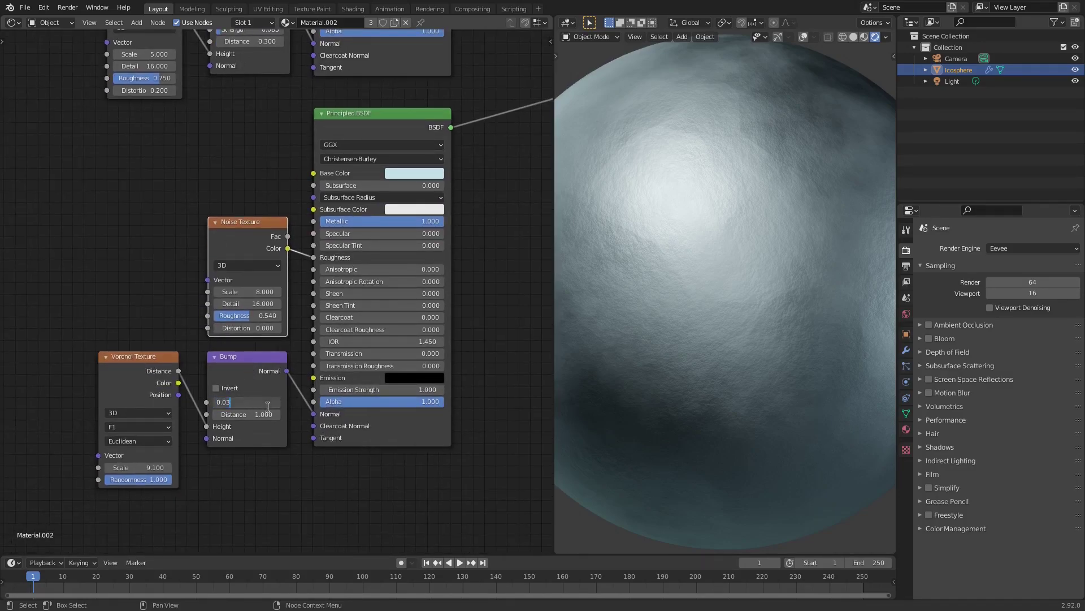
key(Return)
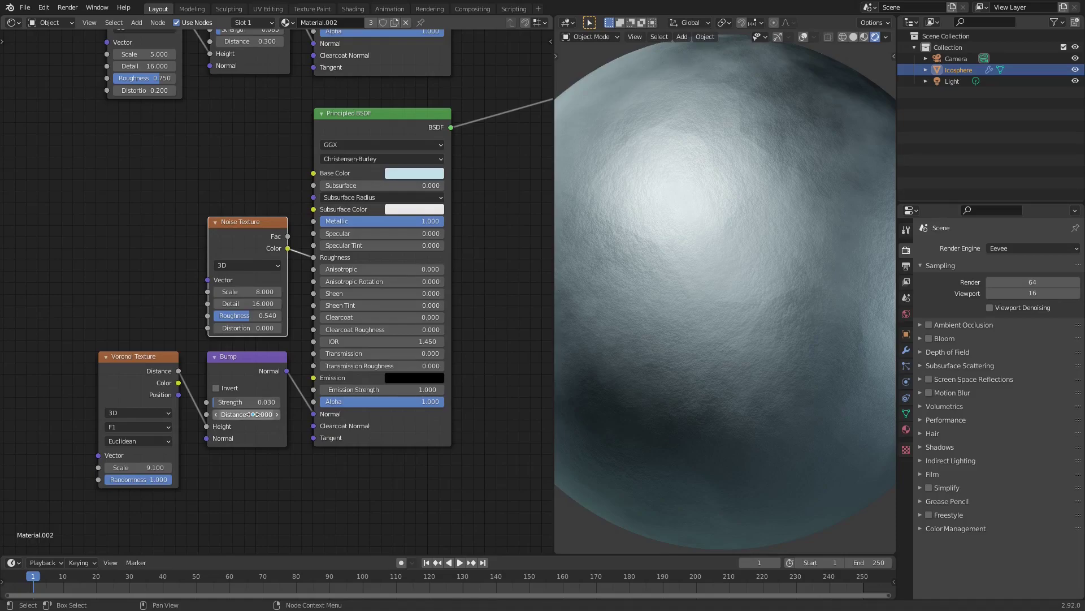
click(134, 364)
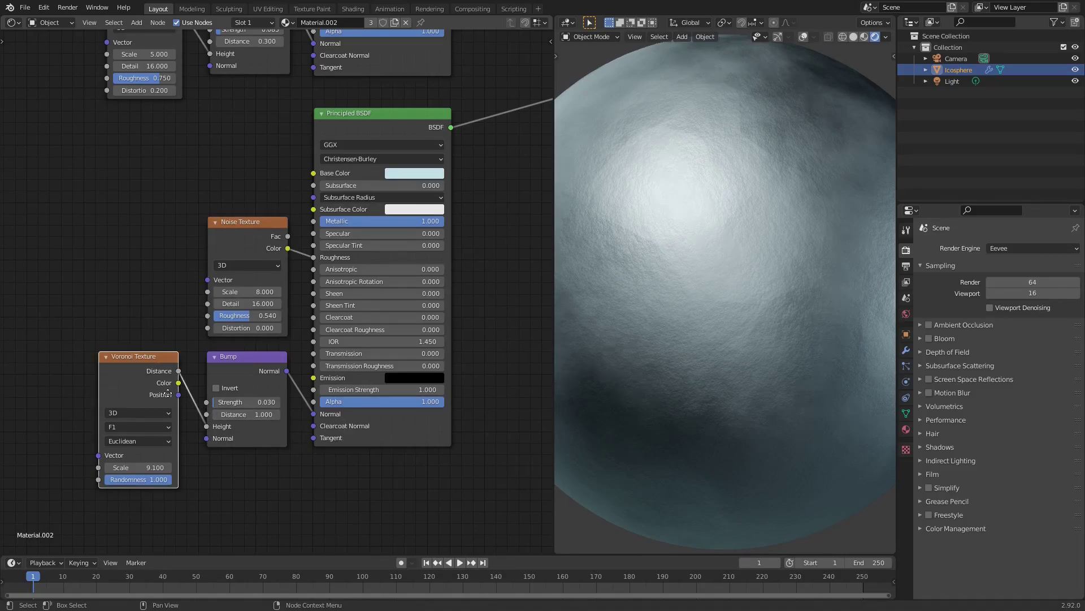
middle_drag(168, 394, 193, 537)
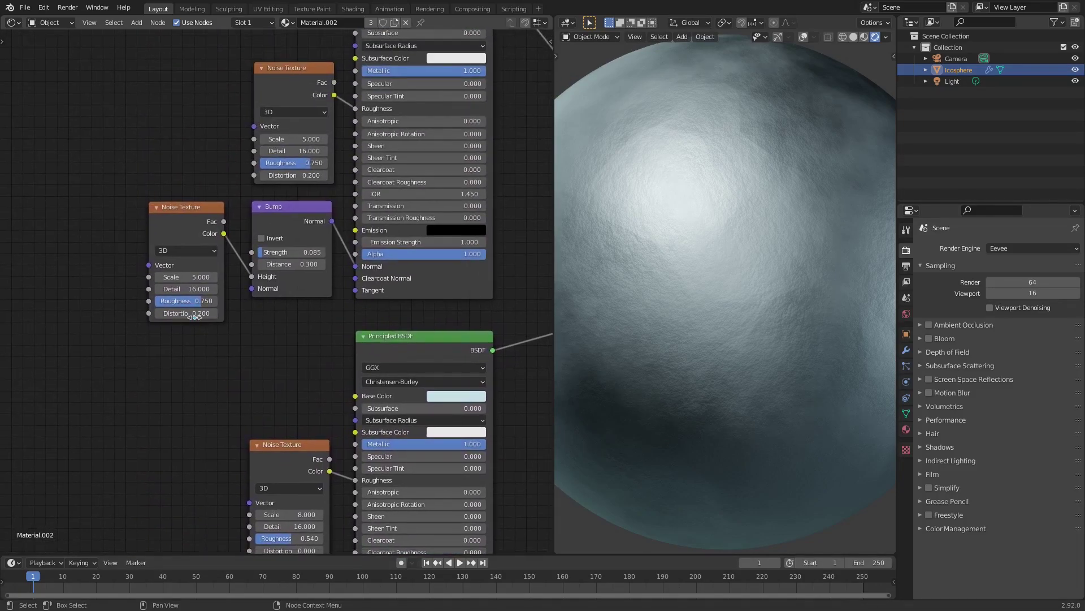
shift+scroll(172, 385, down, 5)
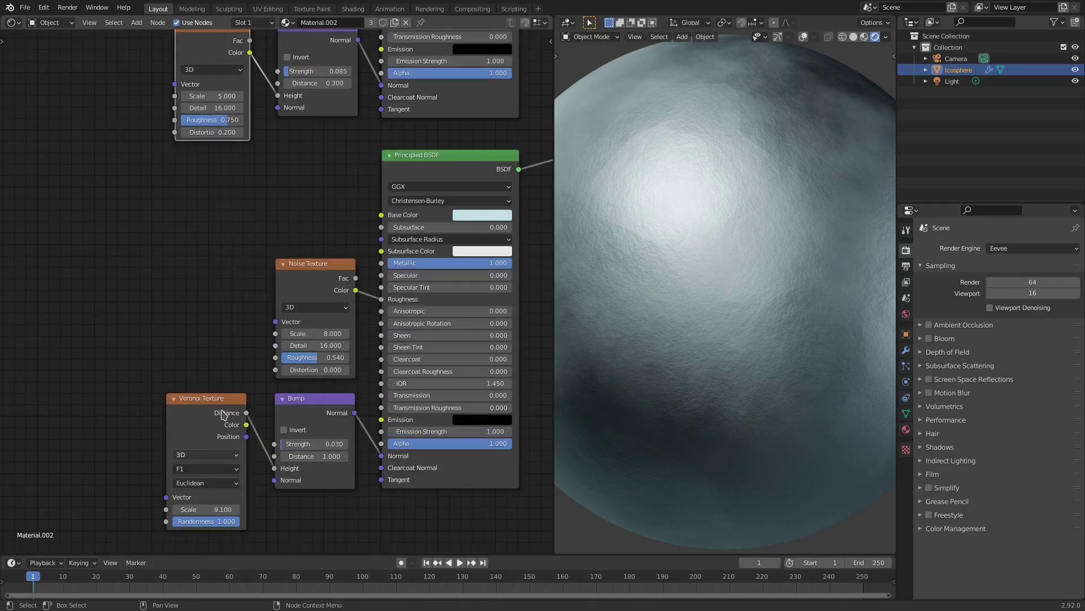
key(shift+a)
click(171, 317)
text(vor)
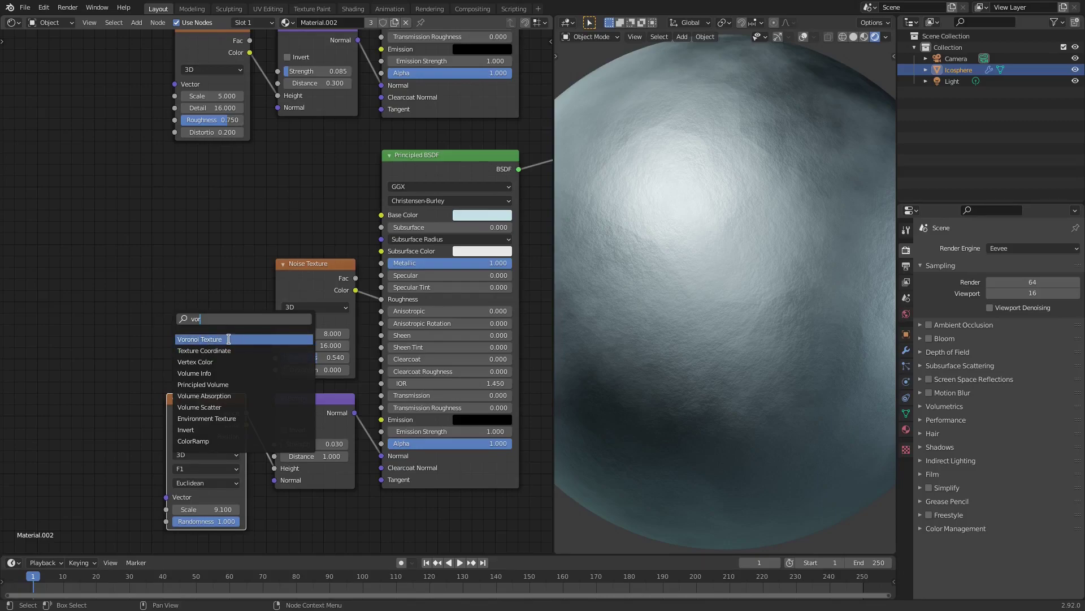
Review the Voronoi Texture's dimensions, feature, distance metric and Scale settings.
middle_drag(209, 441, 206, 363)
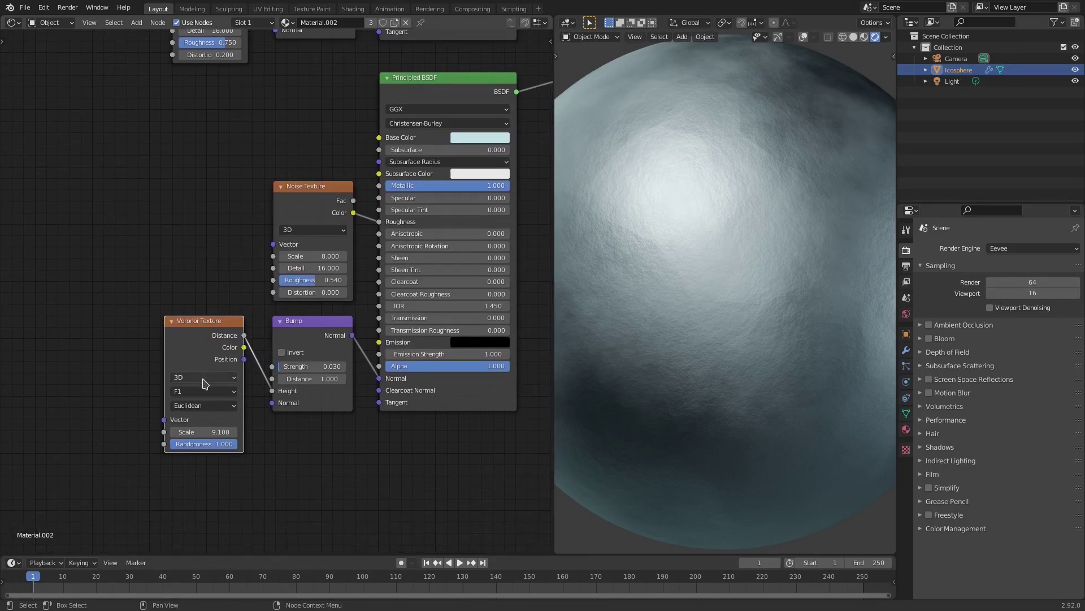
click(203, 380)
click(138, 377)
click(176, 389)
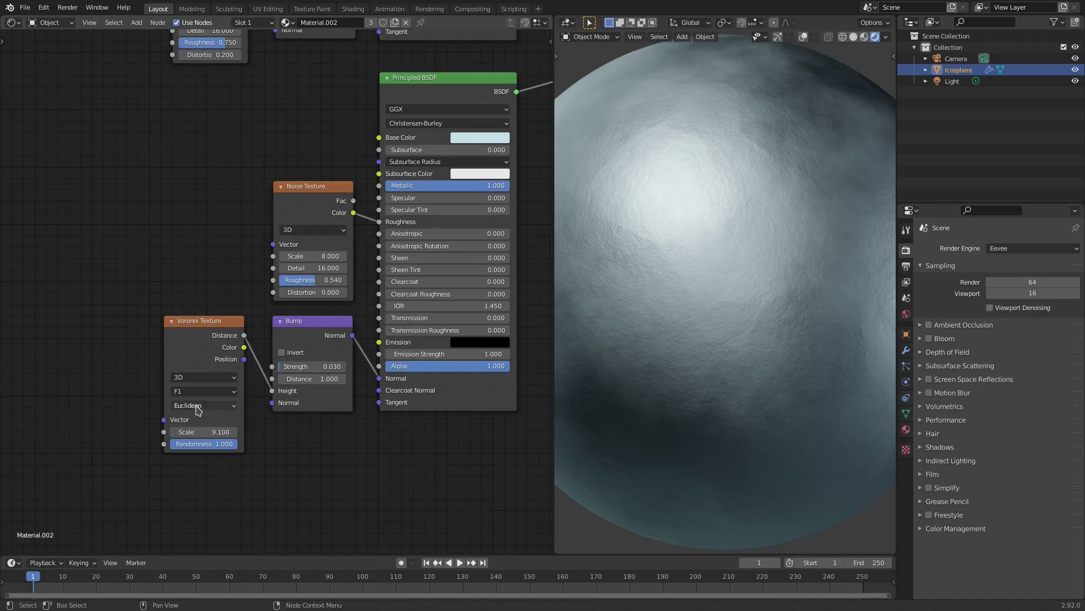
click(222, 406)
click(216, 431)
click(215, 432)
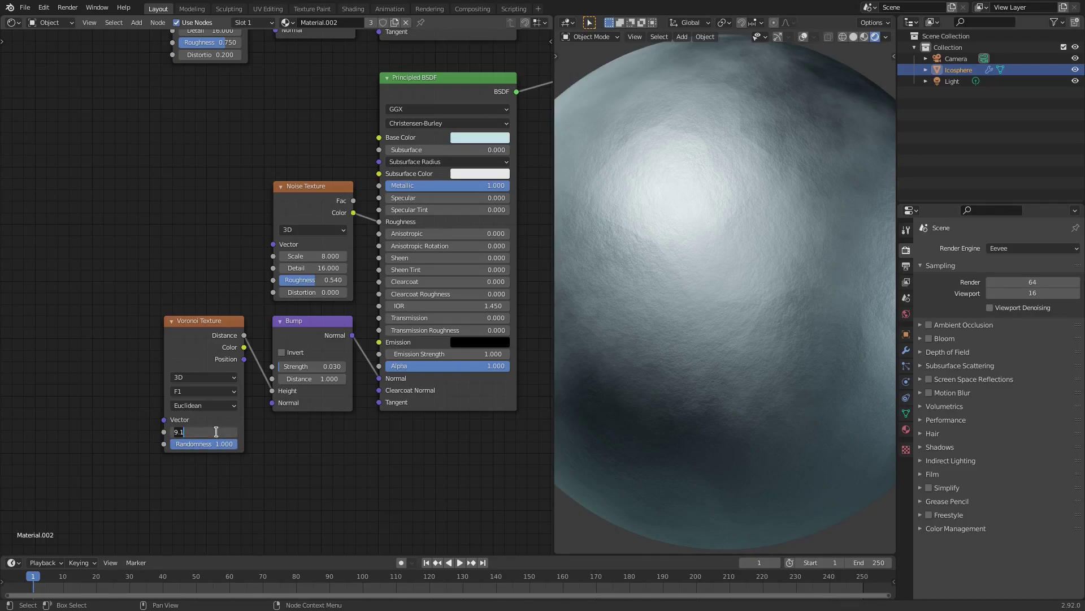
key(Return)
mouse_move(211, 427)
mouse_down()
mouse_move(226, 427)
mouse_move(209, 432)
mouse_up()
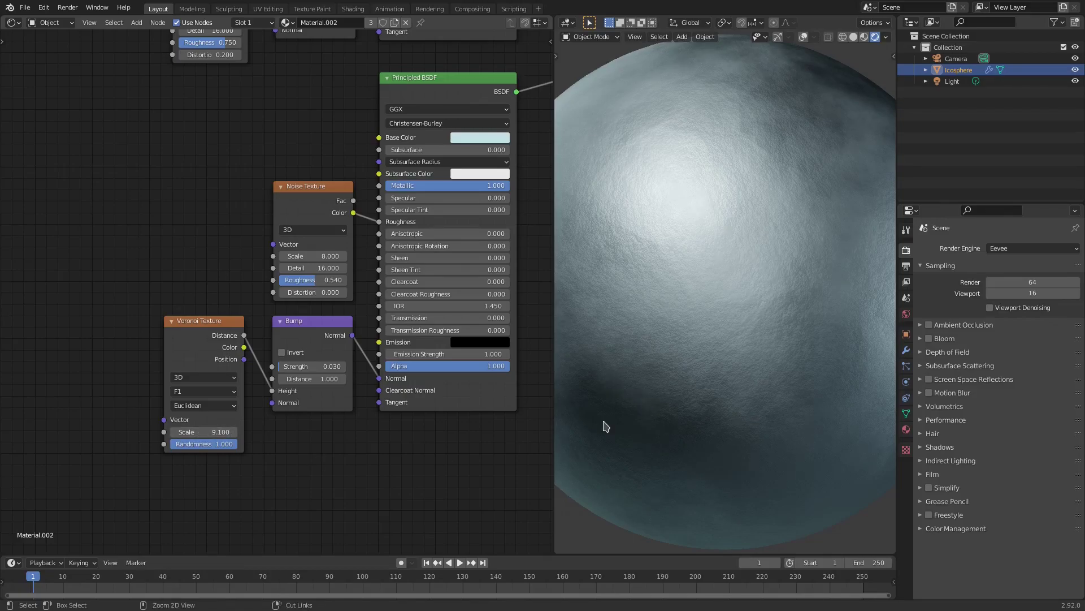
Raise the Voronoi Texture's Scale to 16.8 while checking the bump pattern on the sphere.
scroll(699, 417, down, 4)
mouse_move(739, 424)
middle_down()
mouse_move(800, 429)
mouse_move(836, 407)
mouse_move(813, 408)
mouse_move(734, 354)
mouse_move(673, 373)
middle_up()
scroll(831, 408, down, 2)
scroll(673, 373, up, 1)
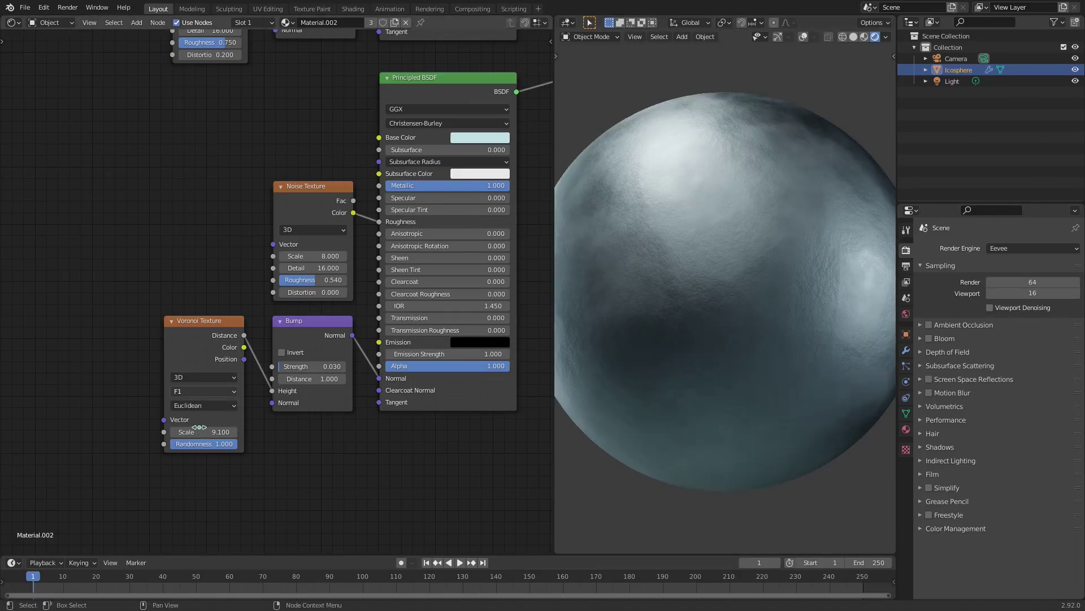
scroll(746, 436, down, 3)
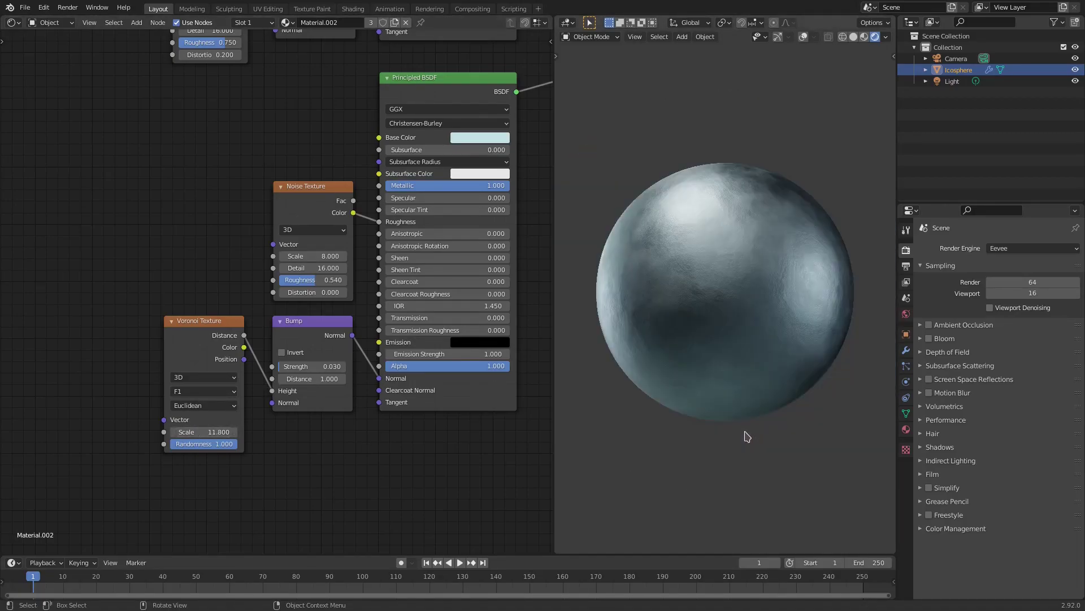
middle_drag(755, 438, 757, 439)
scroll(756, 440, up, 2)
drag(224, 429, 204, 430)
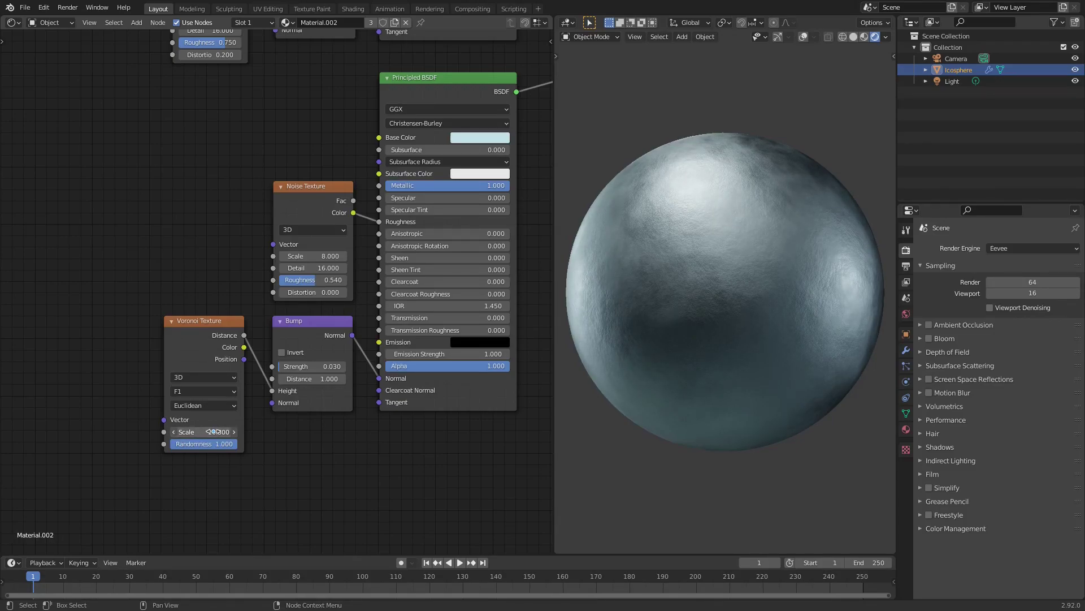
drag(214, 431, 237, 432)
mouse_move(642, 451)
middle_down()
mouse_move(778, 456)
mouse_move(703, 373)
mouse_move(770, 337)
mouse_move(836, 380)
mouse_move(761, 371)
middle_up()
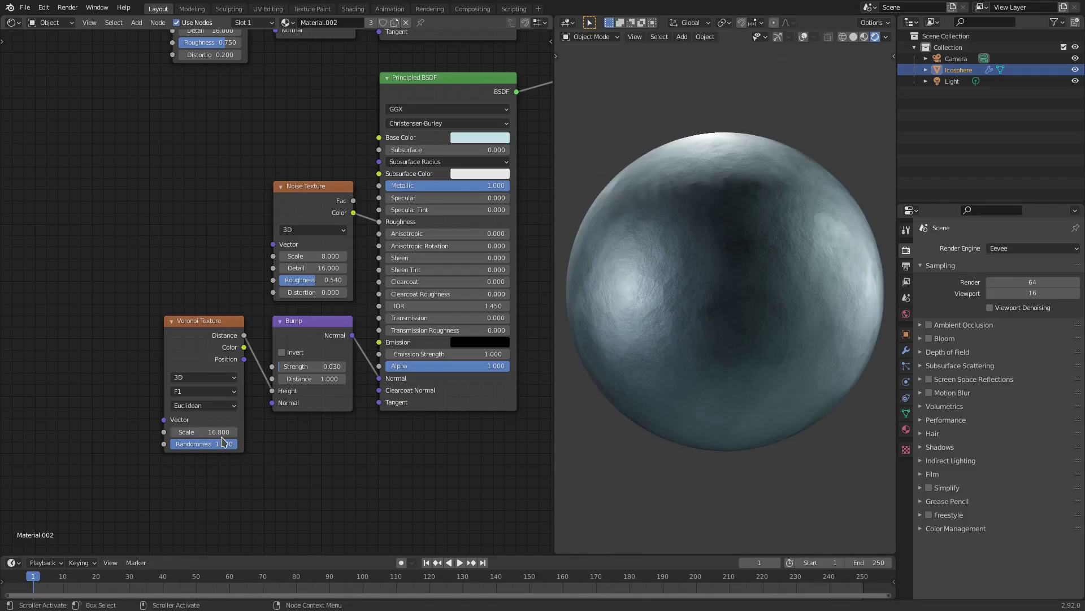
Examine how both Principled BSDF groups feed the Mix Shader and how it leads into the Material Output.
middle_drag(429, 445, 318, 484)
scroll(316, 484, down, 3)
middle_drag(444, 305, 364, 417)
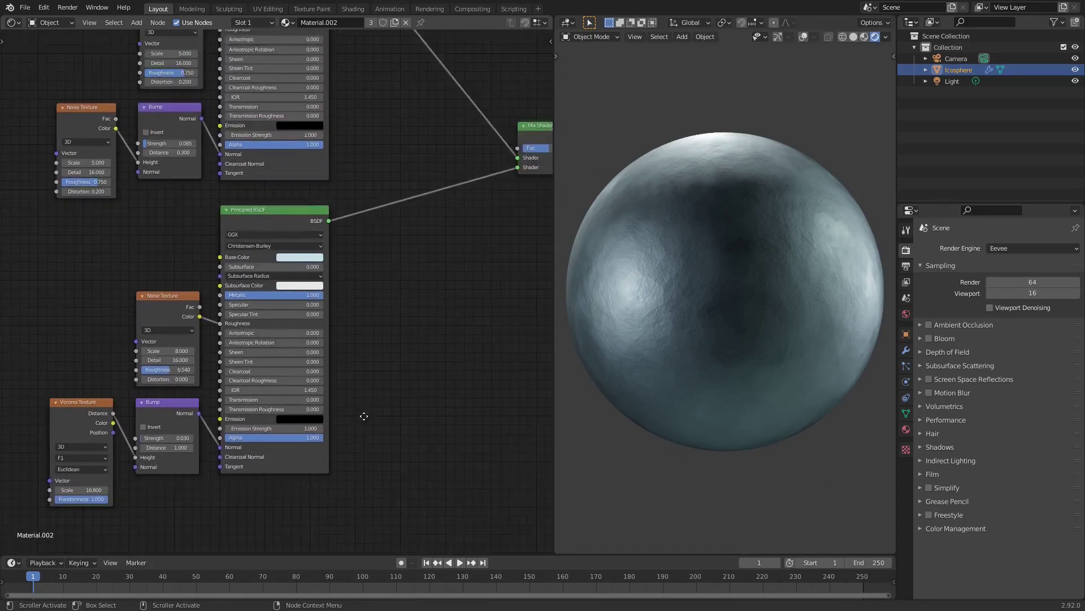
middle_drag(397, 325, 309, 418)
scroll(309, 418, up, 3)
middle_drag(408, 304, 266, 317)
scroll(396, 297, down, 1)
click(434, 272)
scroll(288, 319, up, 2)
scroll(322, 321, down, 1)
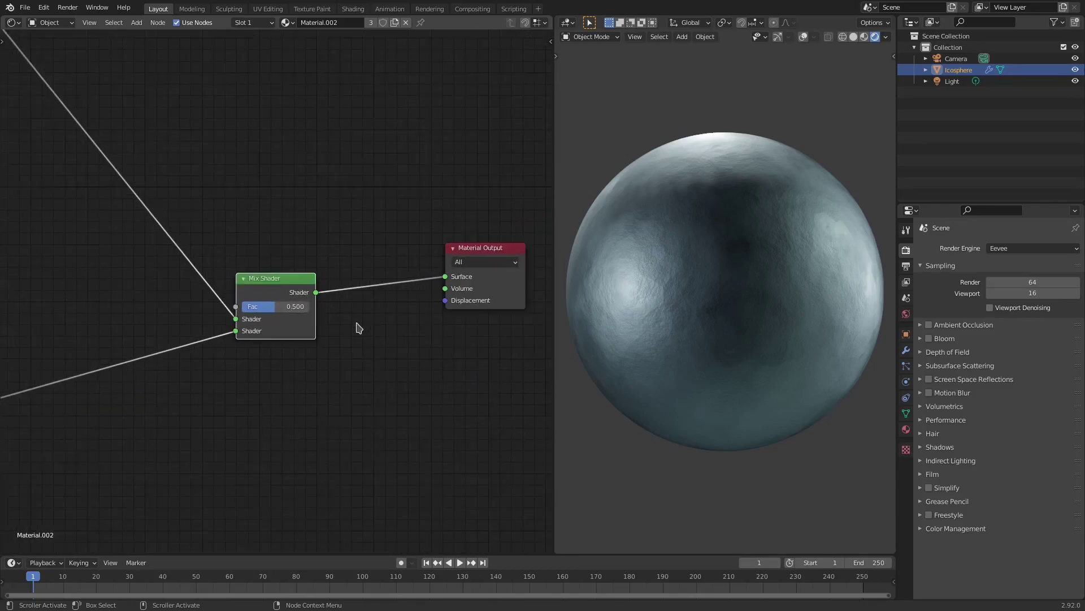
Move the Material Output node closer to the Mix Shader.
scroll(358, 328, down, 1)
middle_drag(359, 326, 303, 347)
drag(400, 281, 330, 306)
middle_drag(330, 306, 581, 272)
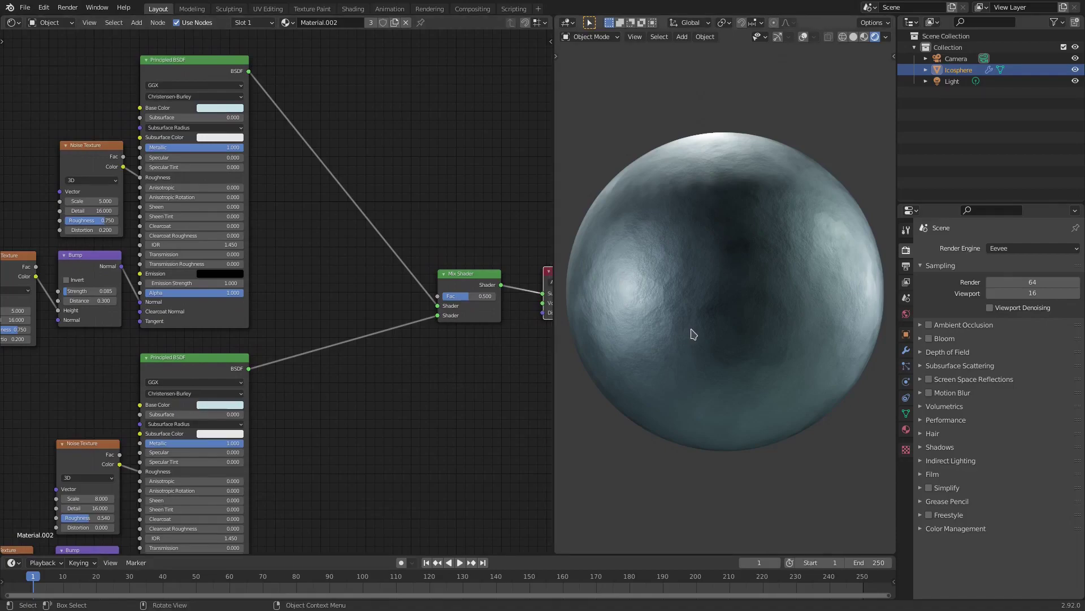
Expand the 3D viewport over the node editor and switch it to Material Preview shading with Scene World turned off.
drag(556, 17, 495, 43)
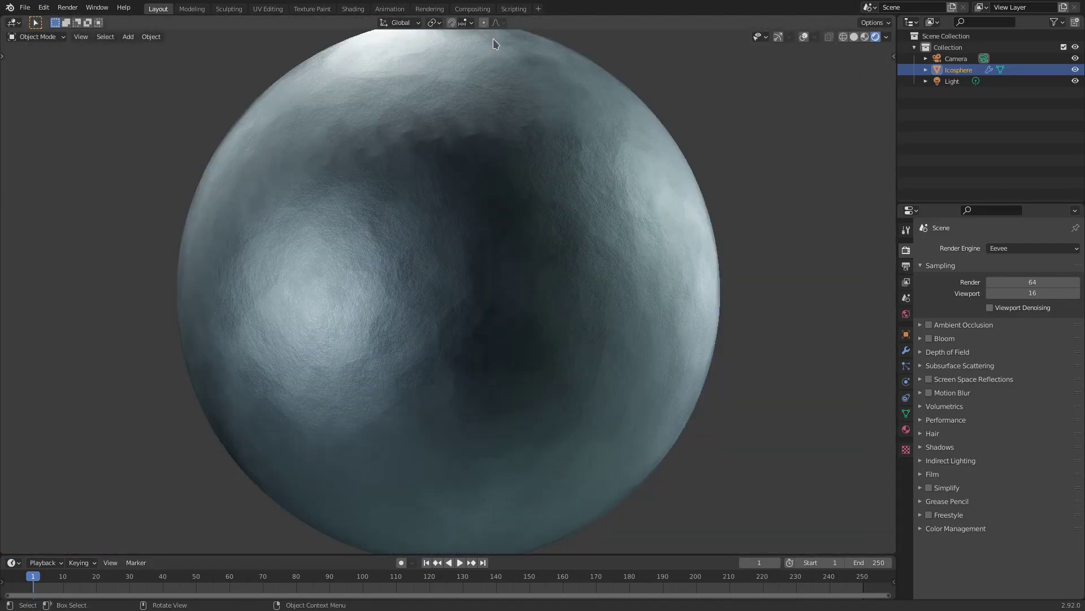
scroll(570, 249, down, 2)
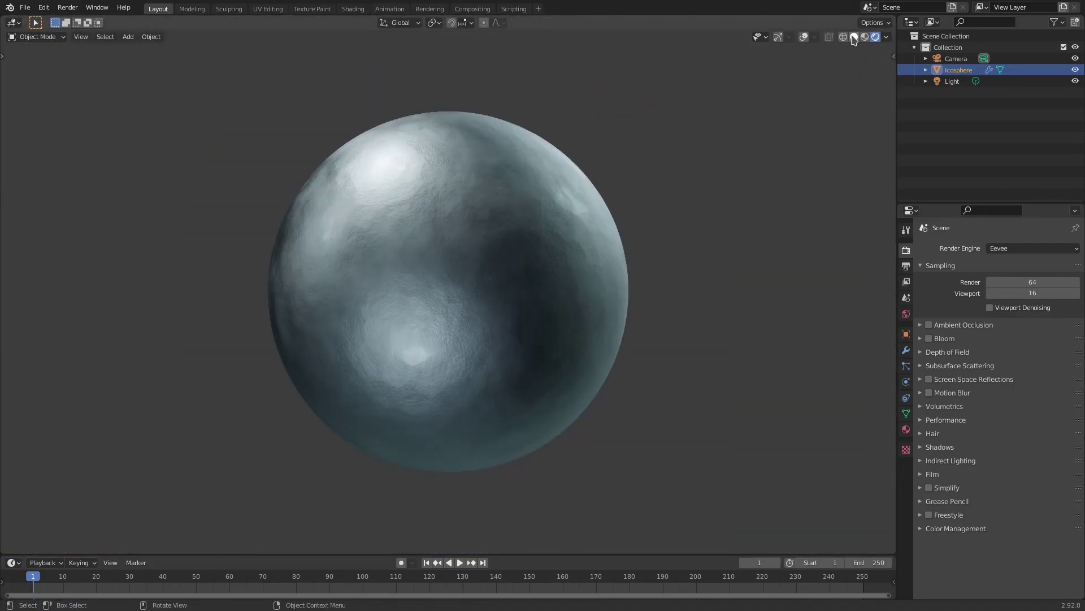
click(865, 37)
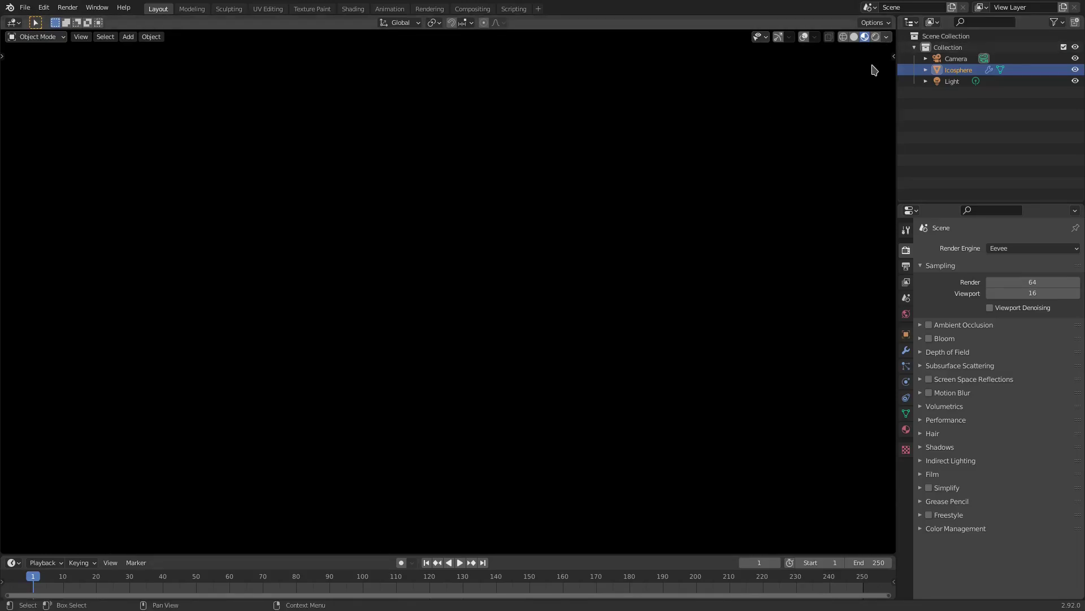
click(886, 37)
click(826, 104)
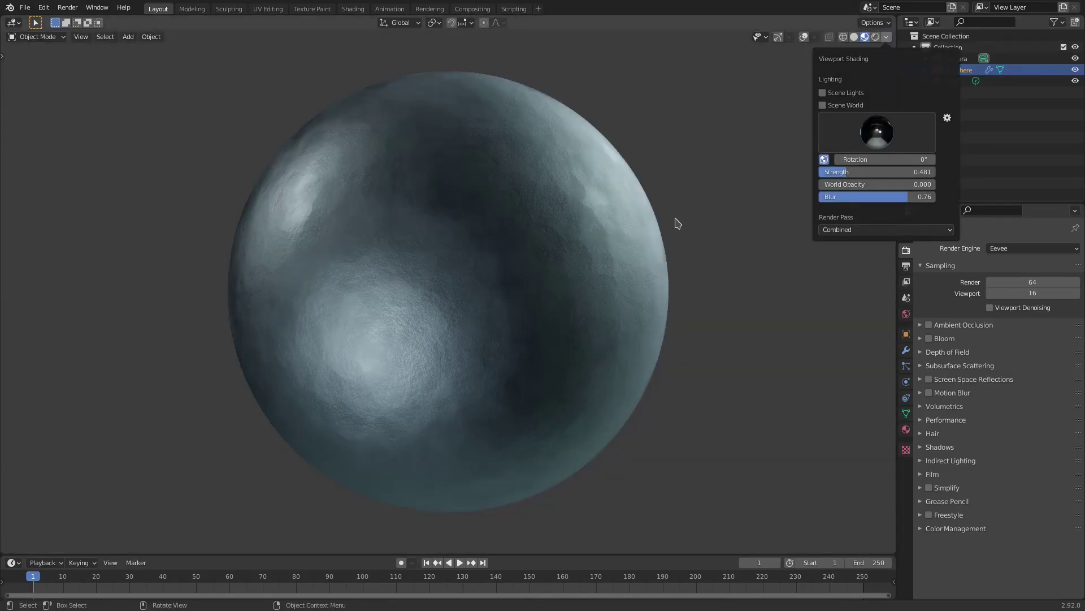
mouse_move(676, 221)
middle_down()
mouse_move(664, 264)
mouse_move(595, 262)
mouse_move(688, 239)
middle_up()
scroll(664, 264, down, 3)
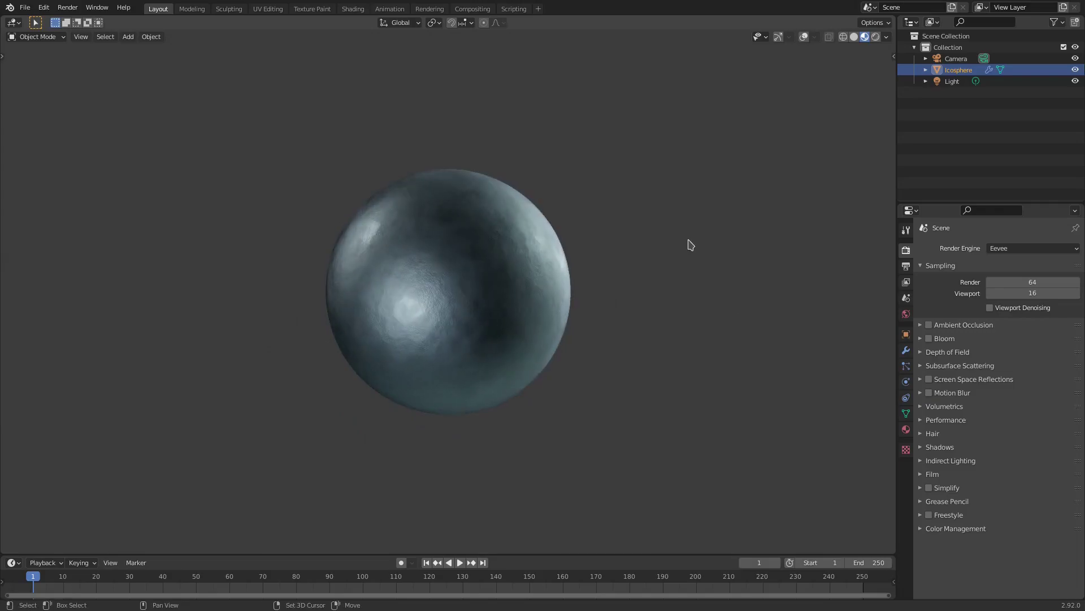
Add a Monkey mesh and move it clear of the metal sphere.
key(shift+a)
mouse_move(691, 245)
click(764, 347)
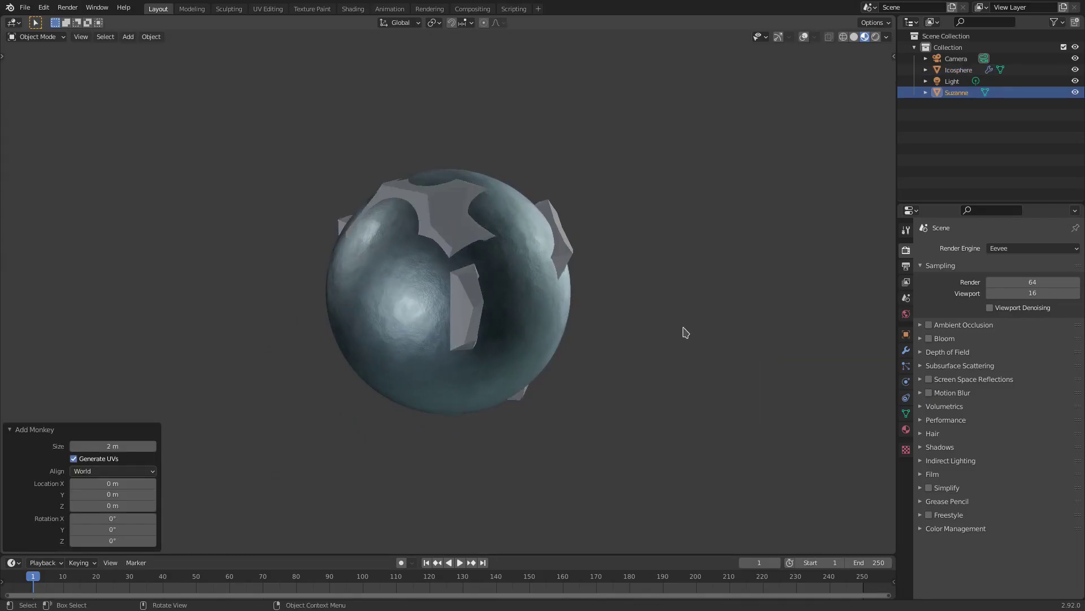
key(g)
click(783, 285)
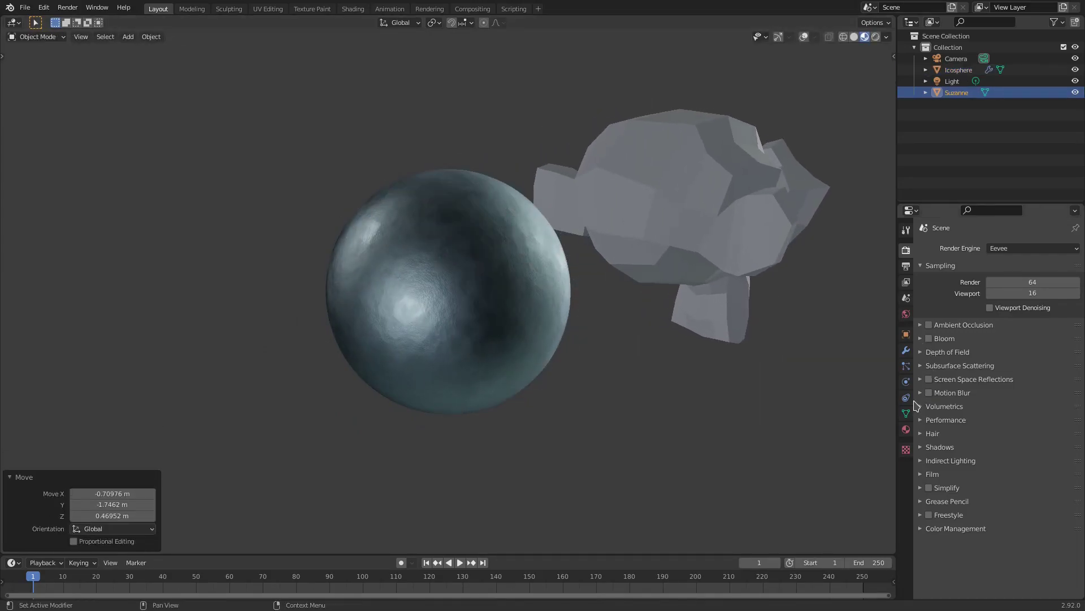
Give the monkey a Subdivision Surface modifier with viewport level 2 and shade it smooth.
click(906, 352)
click(969, 249)
click(864, 454)
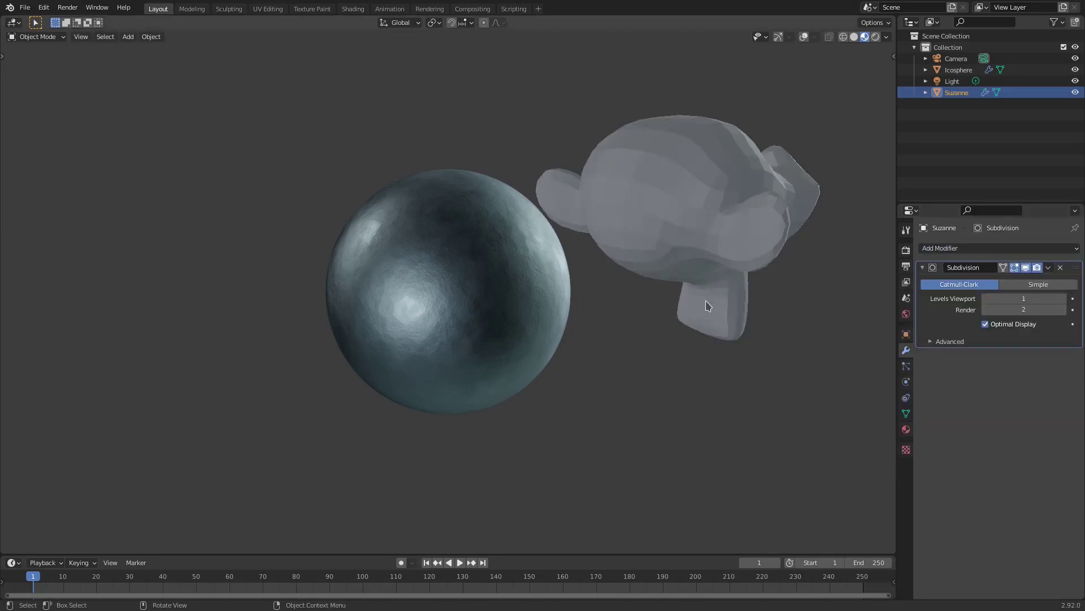
middle_drag(707, 303, 574, 291)
click(1063, 299)
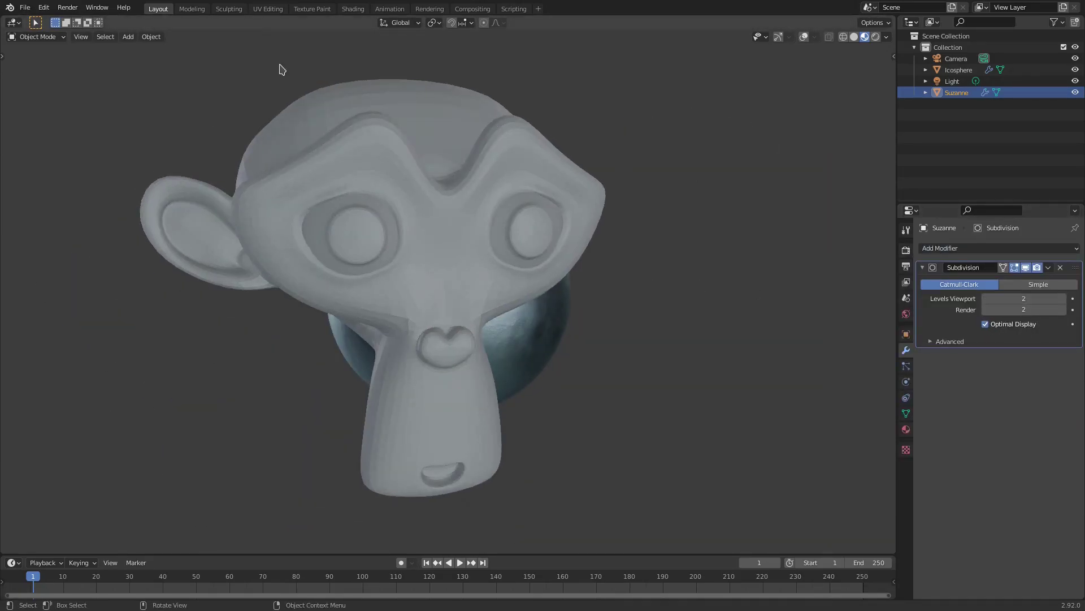
click(158, 41)
click(198, 265)
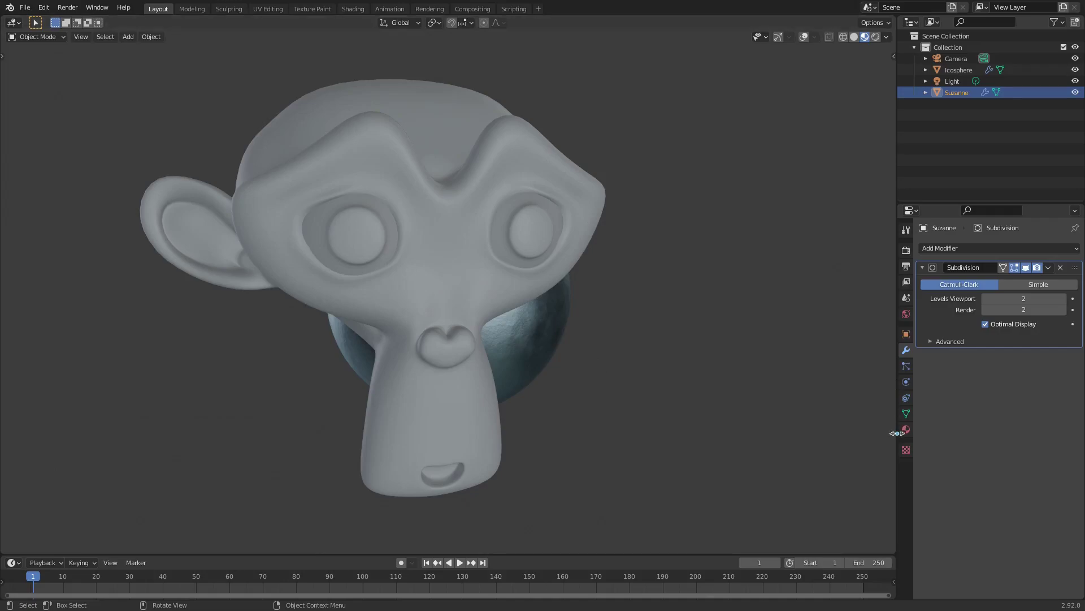
Assign the existing metal material, Material.002, to the monkey mesh and inspect its surface.
click(906, 429)
click(930, 297)
click(950, 334)
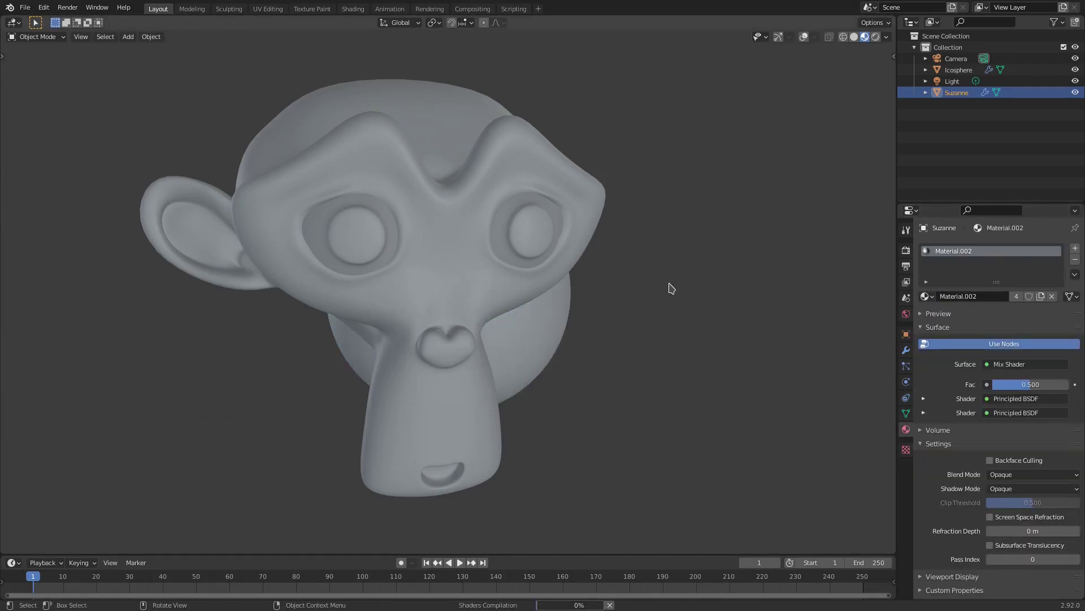
middle_drag(658, 266, 620, 219)
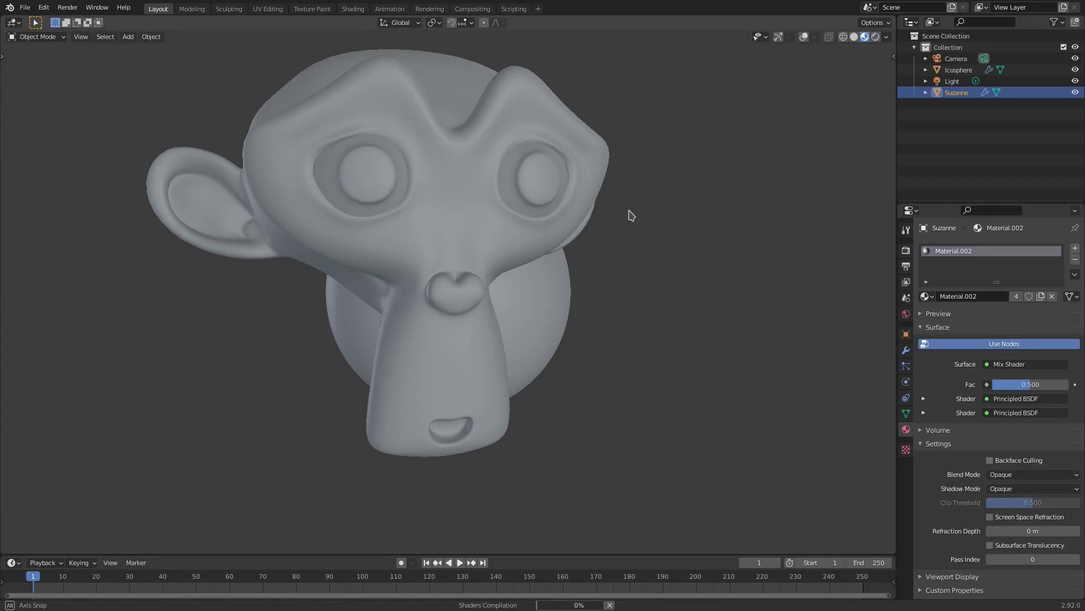
mouse_move(632, 215)
middle_down()
mouse_move(601, 223)
mouse_move(659, 230)
mouse_move(644, 222)
middle_up()
scroll(639, 233, up, 6)
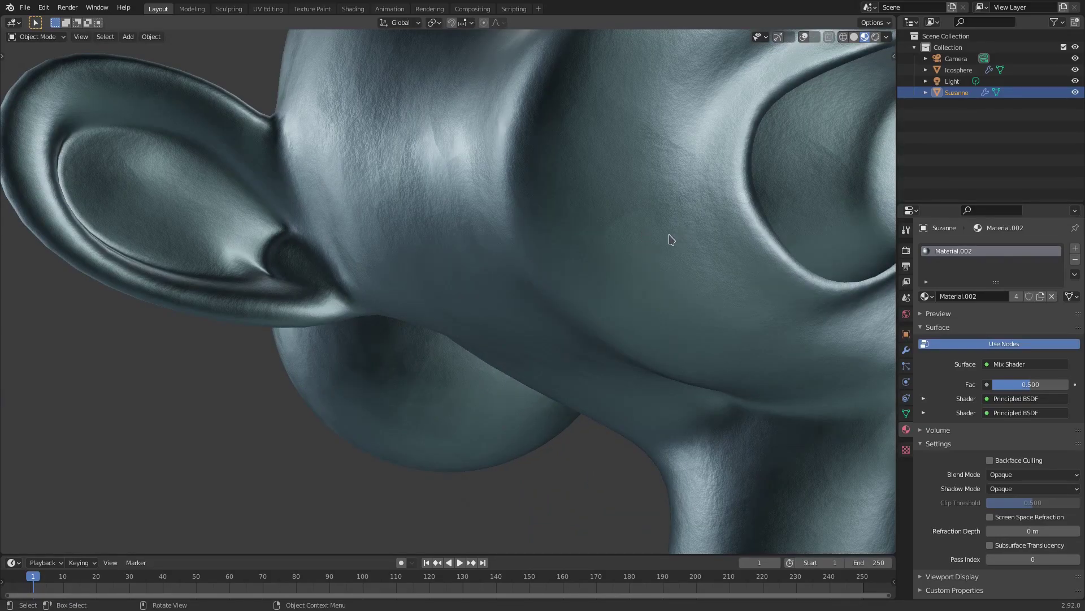
middle_drag(671, 239, 657, 247)
scroll(618, 368, down, 10)
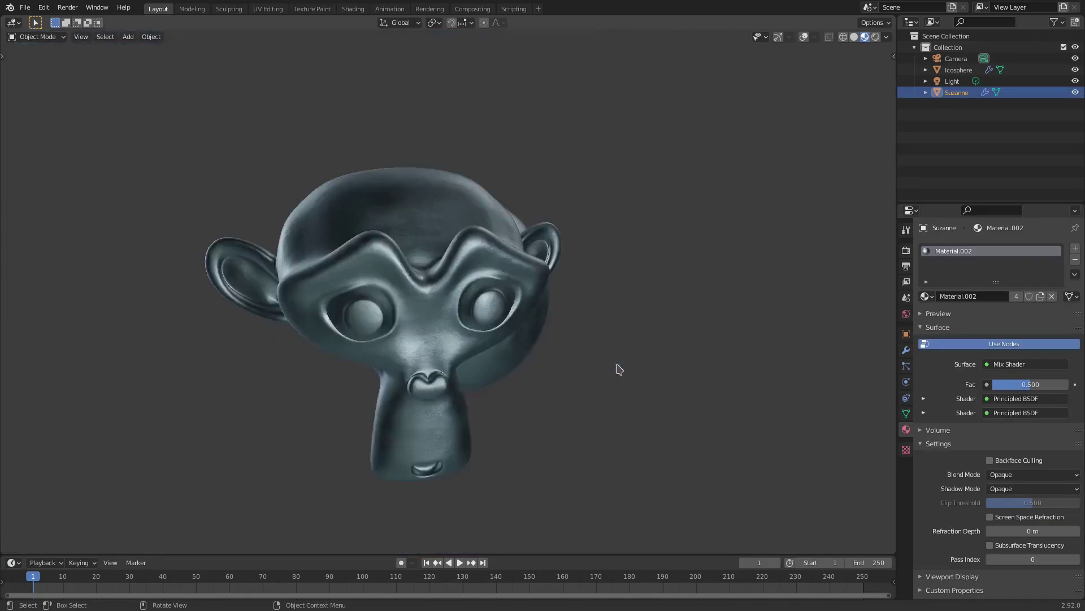
Delete the monkey mesh from the scene and inspect the metal material on the remaining sphere.
middle_drag(613, 368, 579, 344)
click(402, 266)
key(Delete)
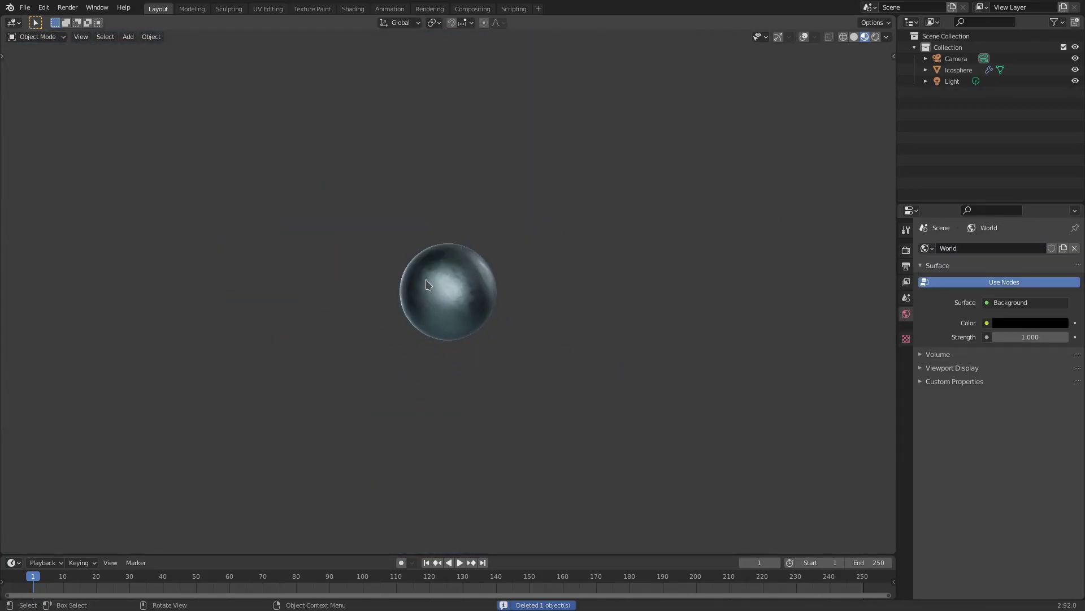
scroll(440, 314, up, 5)
scroll(442, 316, up, 3)
middle_drag(460, 321, 500, 338)
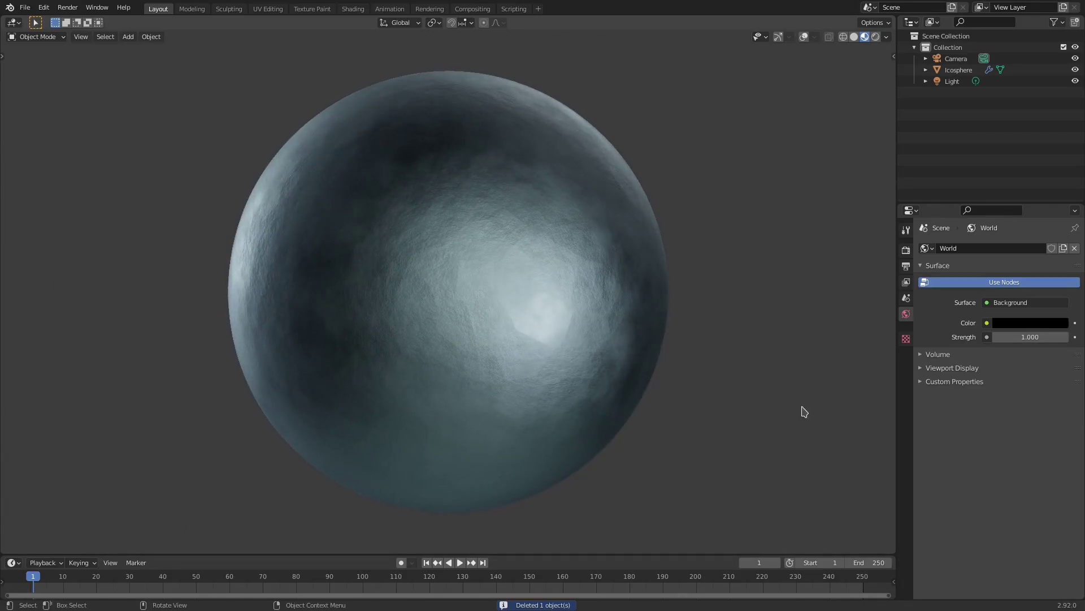